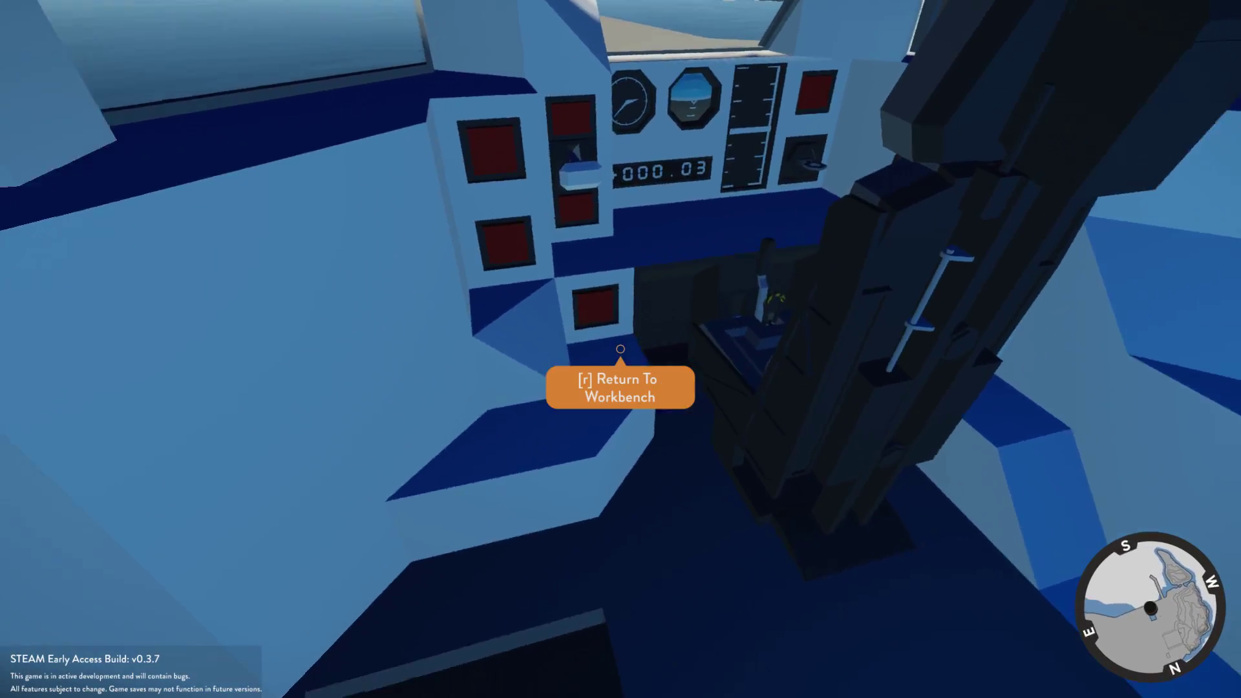
- Sit in the pilot seat, turn on the NAV lights, throttle up and view the ship outside
{"action": "key", "text": "f"}
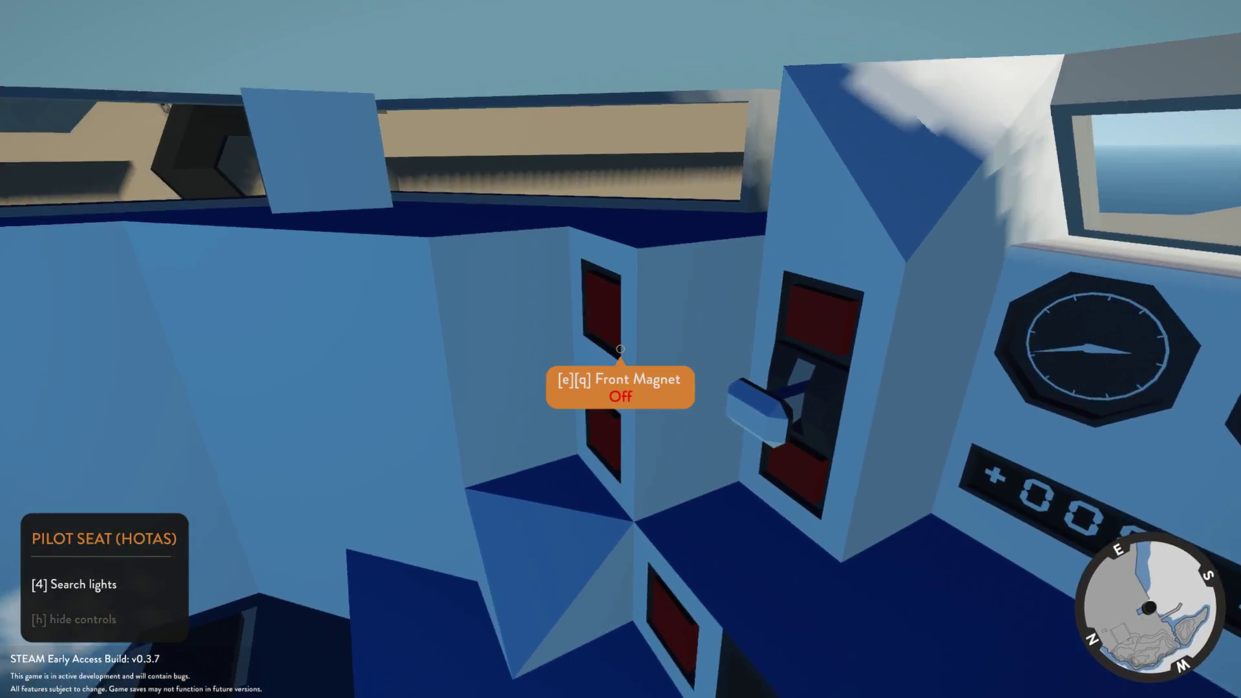
{"action": "key", "text": "e"}
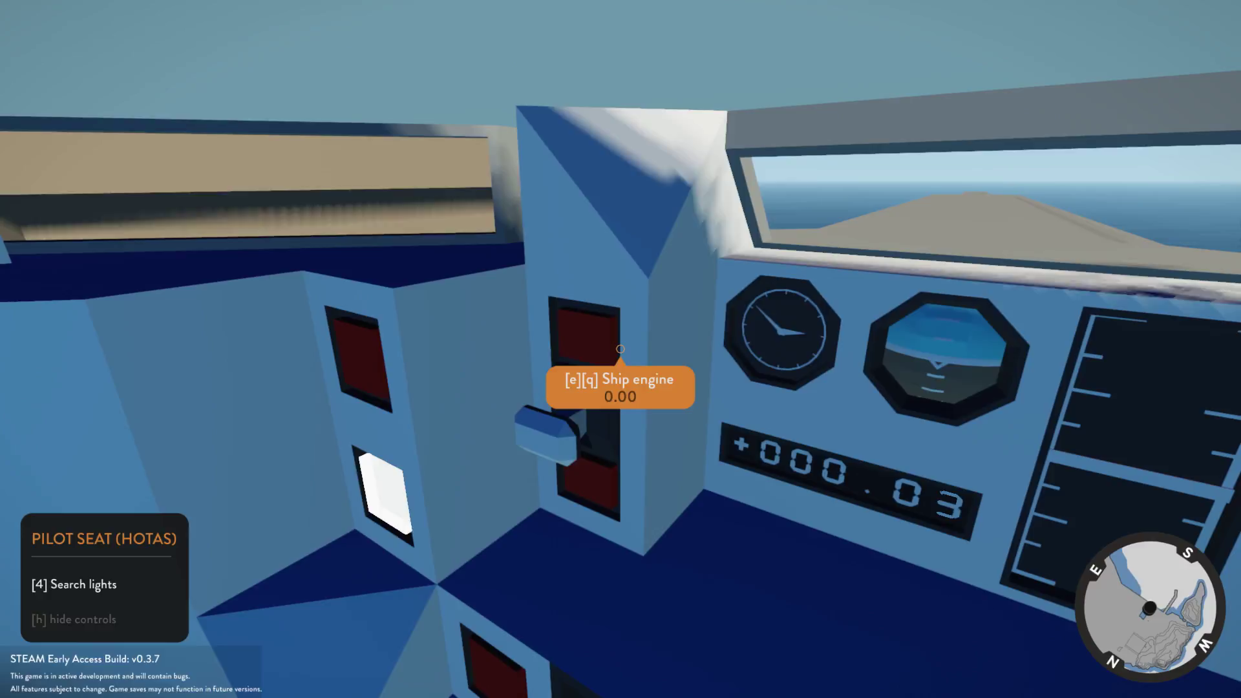
{"action": "scroll", "coordinate": [621, 350], "scroll_direction": "down", "scroll_amount": 5}
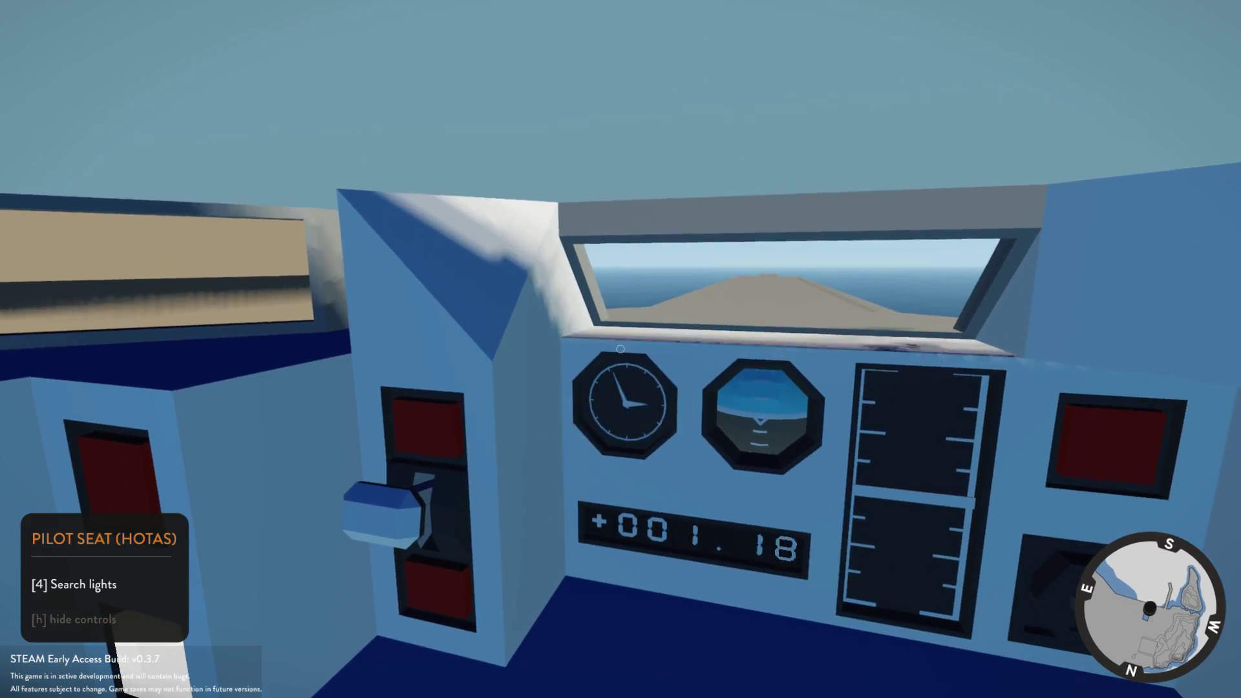
{"action": "scroll", "coordinate": [621, 350], "scroll_direction": "up", "scroll_amount": 9}
{"action": "key", "text": "Tab"}
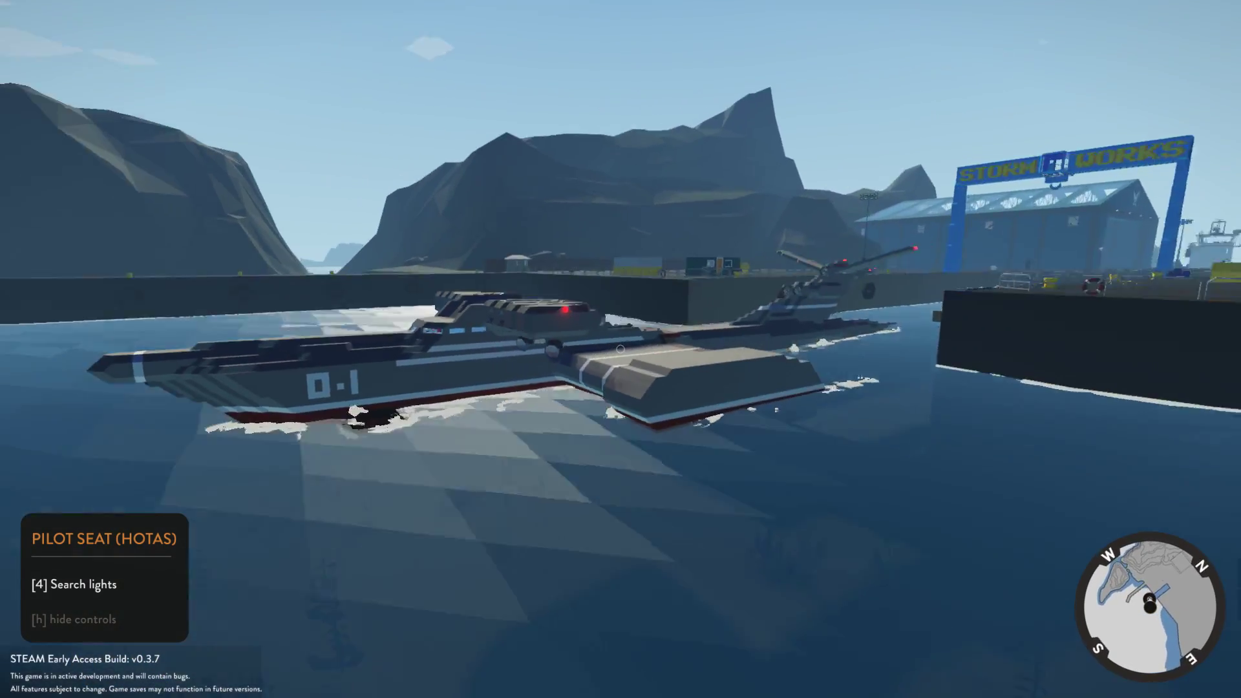
- Switch between the cockpit and external cameras to watch the moving ship
{"action": "key", "text": "Tab"}
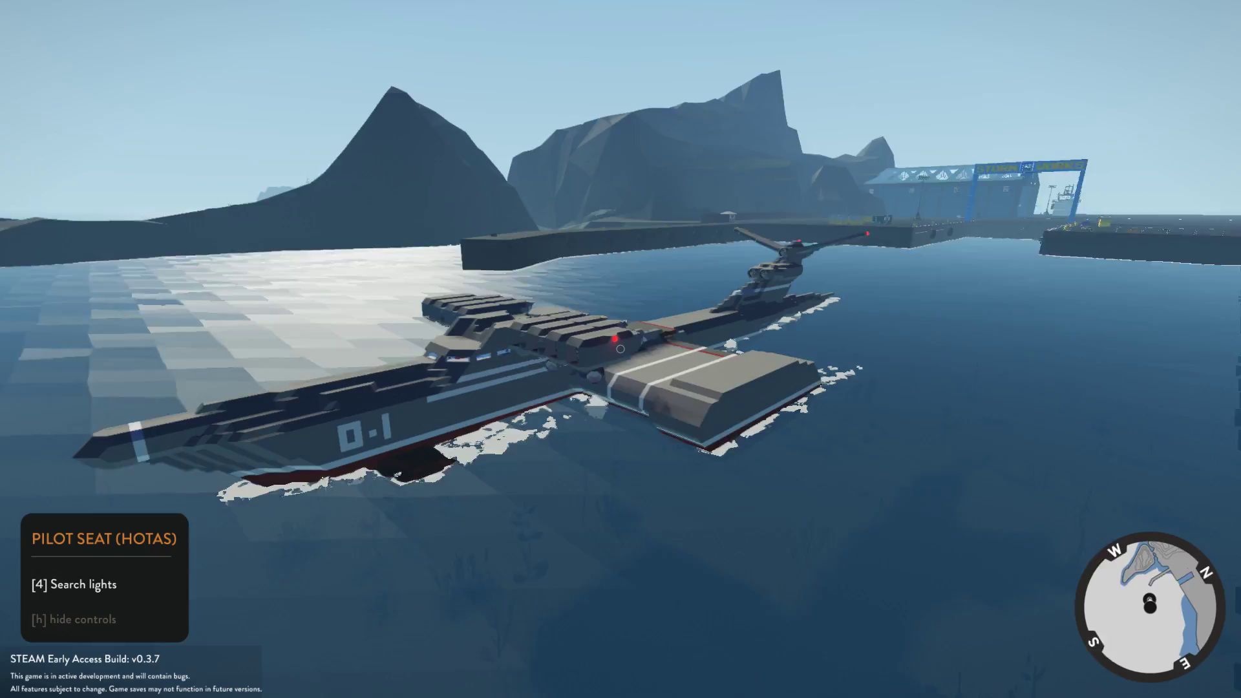
{"action": "key", "text": "Tab"}
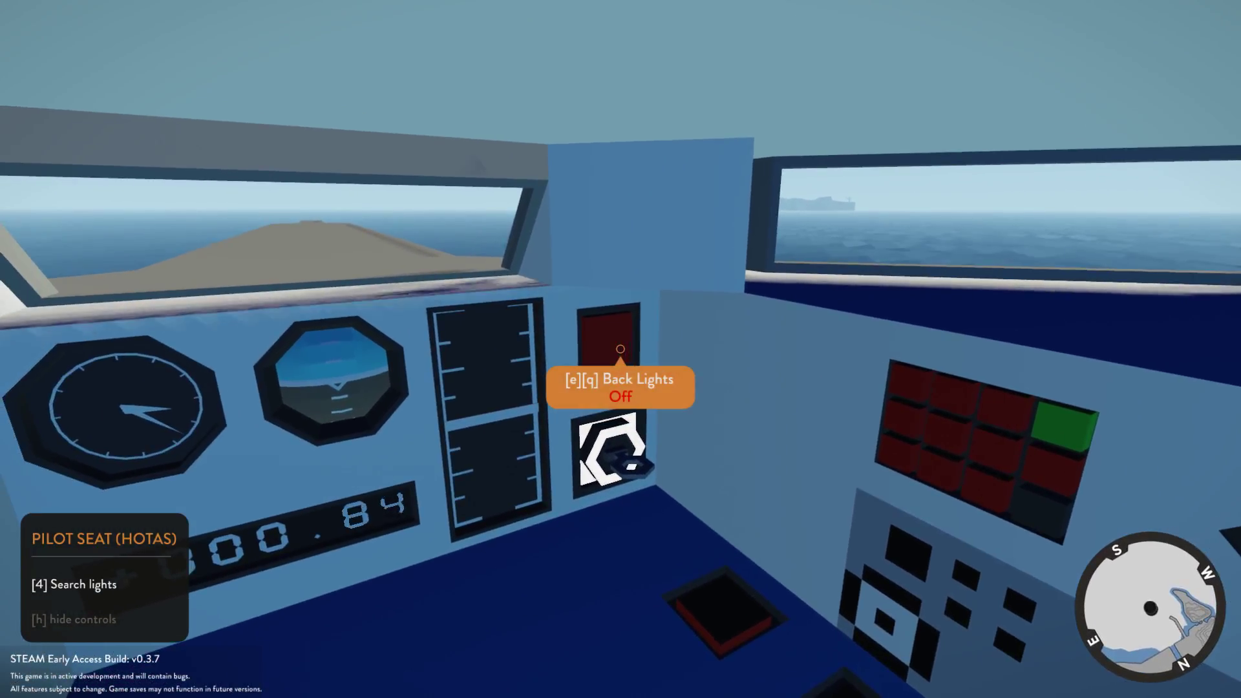
{"action": "key", "text": "Tab"}
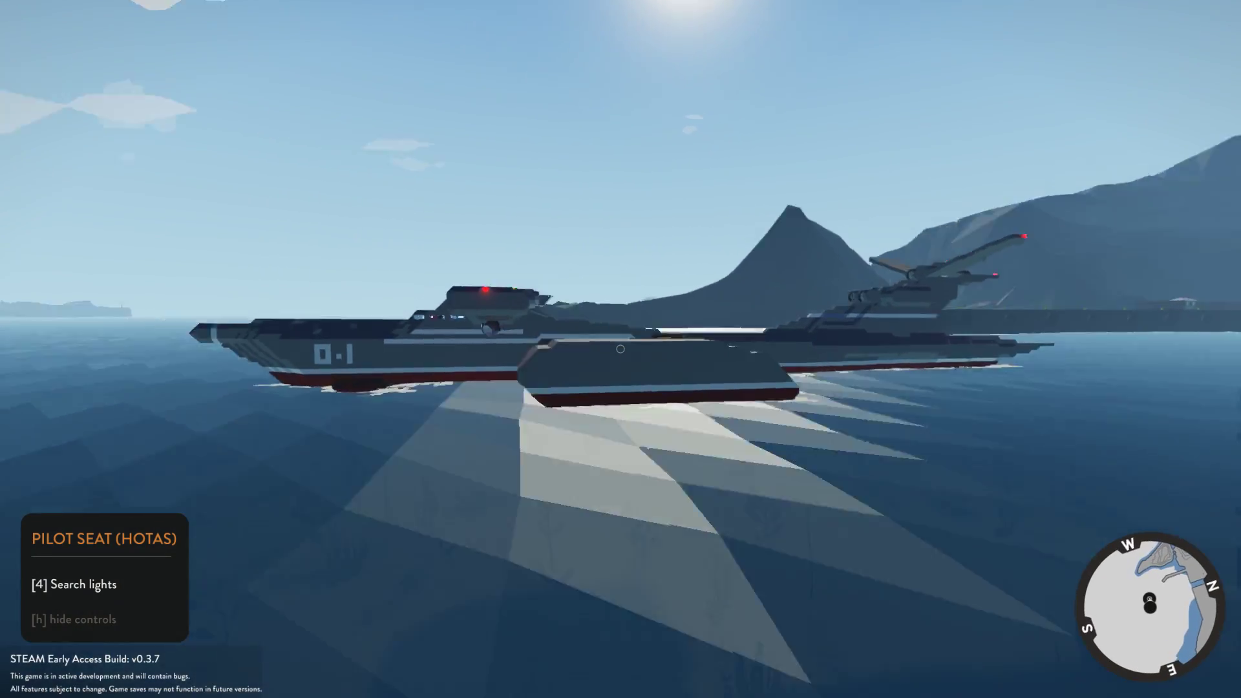
- From the cockpit, raise the 1 or 0 value to 1, then view the ship outside
{"action": "key", "text": "Tab"}
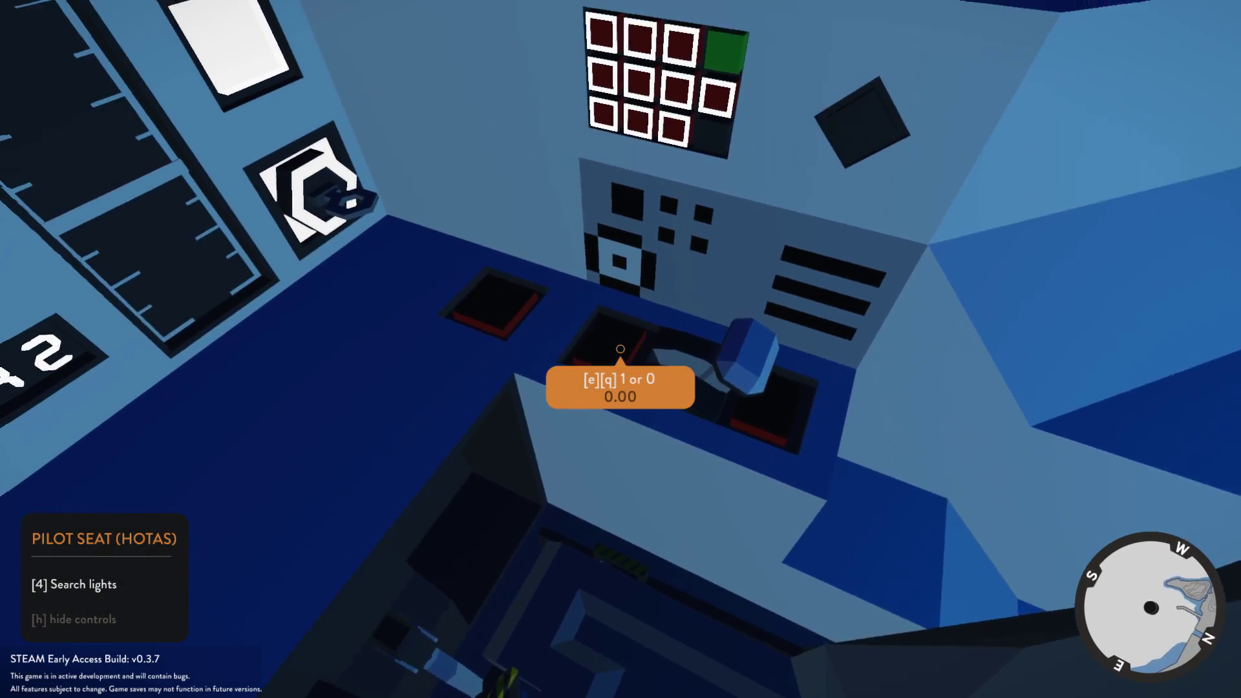
{"action": "key", "text": "e"}
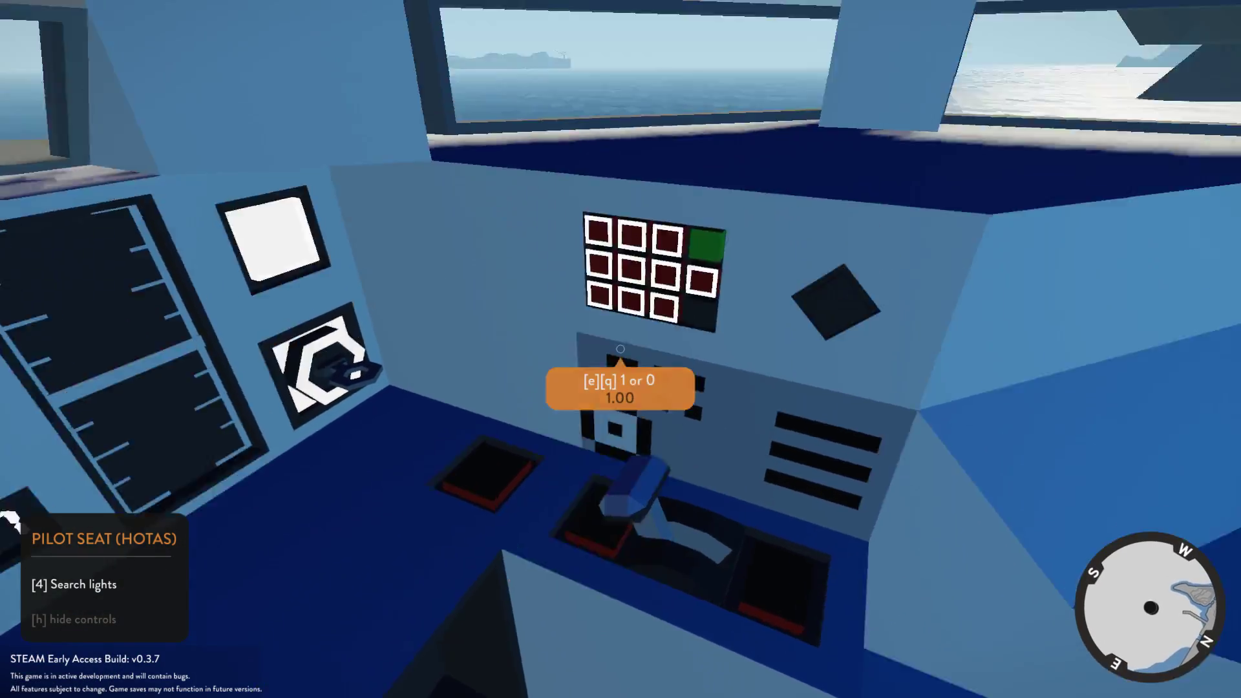
{"action": "key", "text": "Tab"}
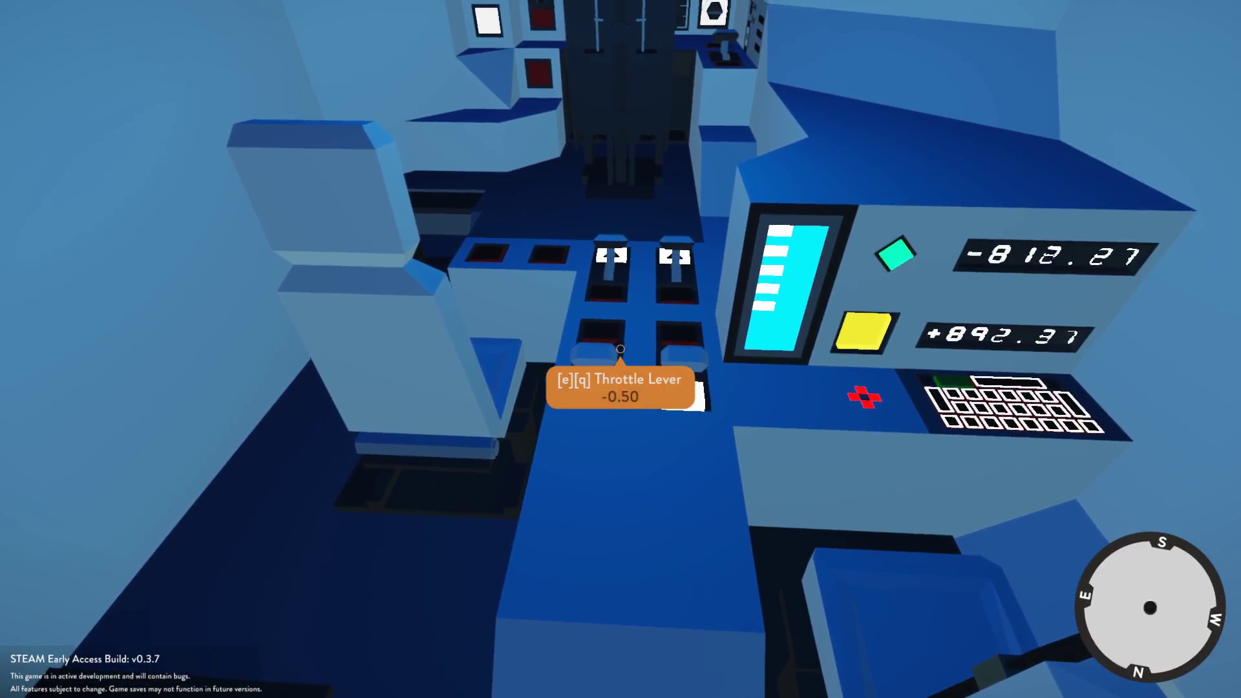
- Nudge the throttle lever between -0.20 and -0.50 from the pilot seat
{"action": "key", "text": "e"}
{"action": "key", "text": "e"}
{"action": "key", "text": "e"}
{"action": "key", "text": "q"}
{"action": "key", "text": "q"}
{"action": "key", "text": "q"}
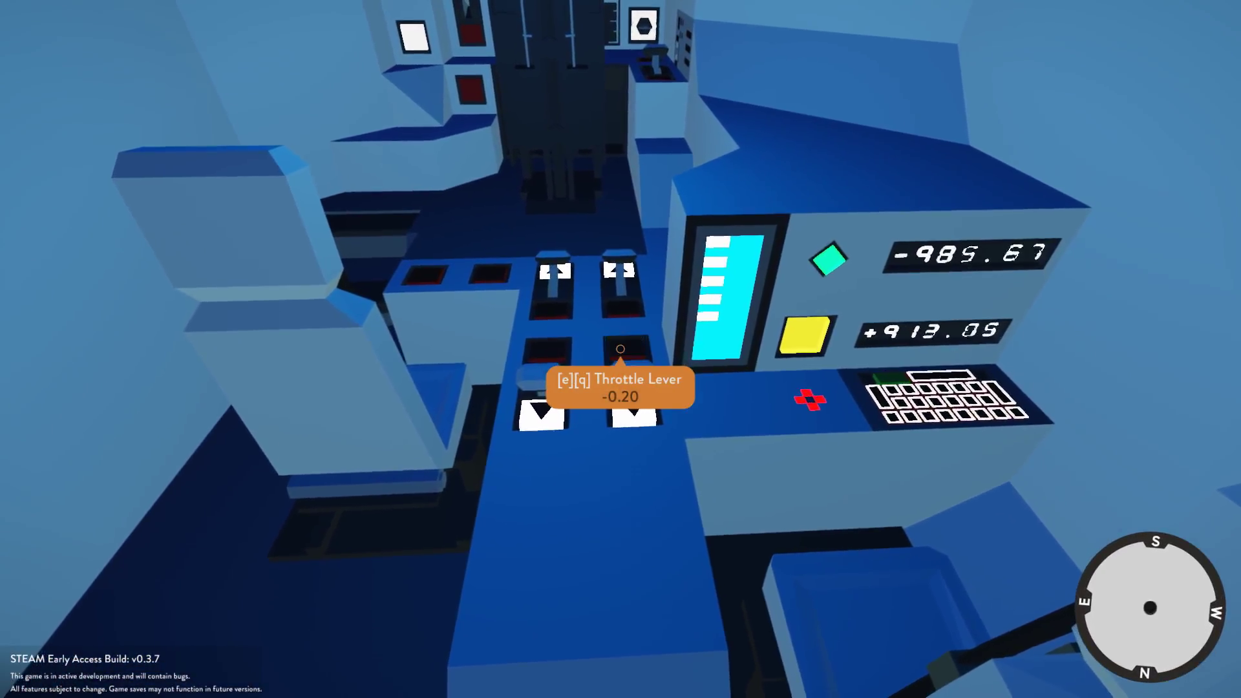
{"action": "key", "text": "e"}
{"action": "key", "text": "e"}
{"action": "key", "text": "e"}
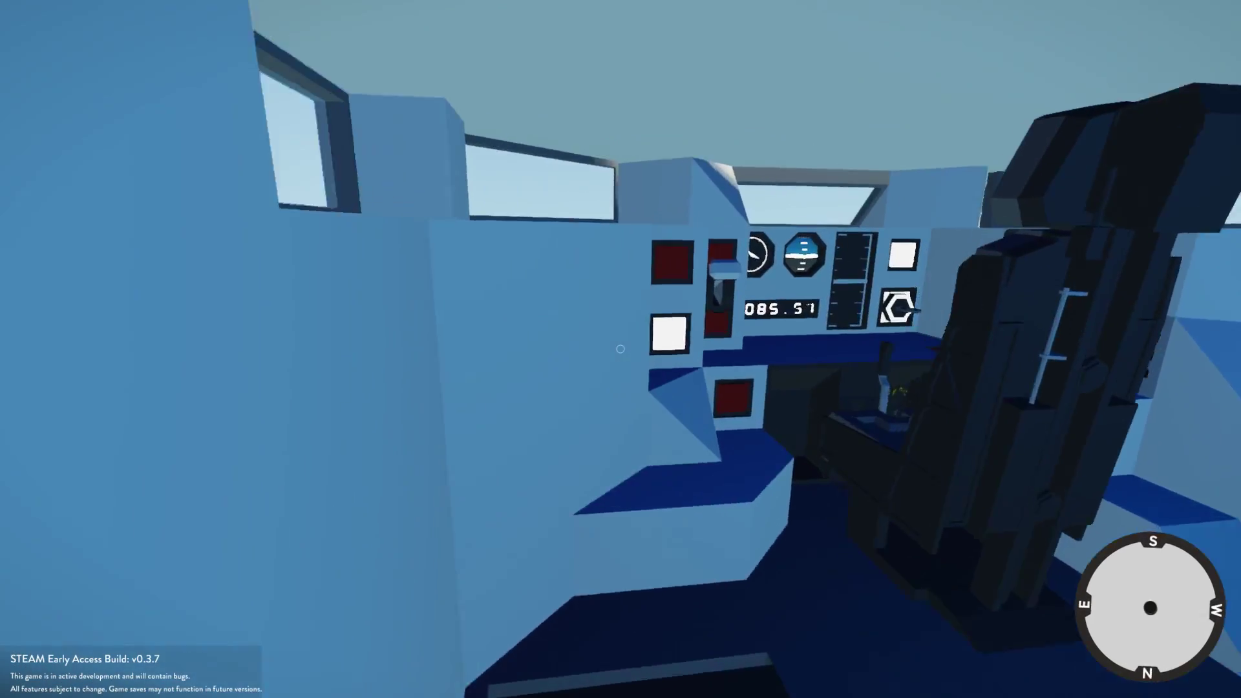
- Walk back through the rear cabin, open the door and step onto the deck
{"action": "key", "text": "w"}
{"action": "key", "text": "w"}
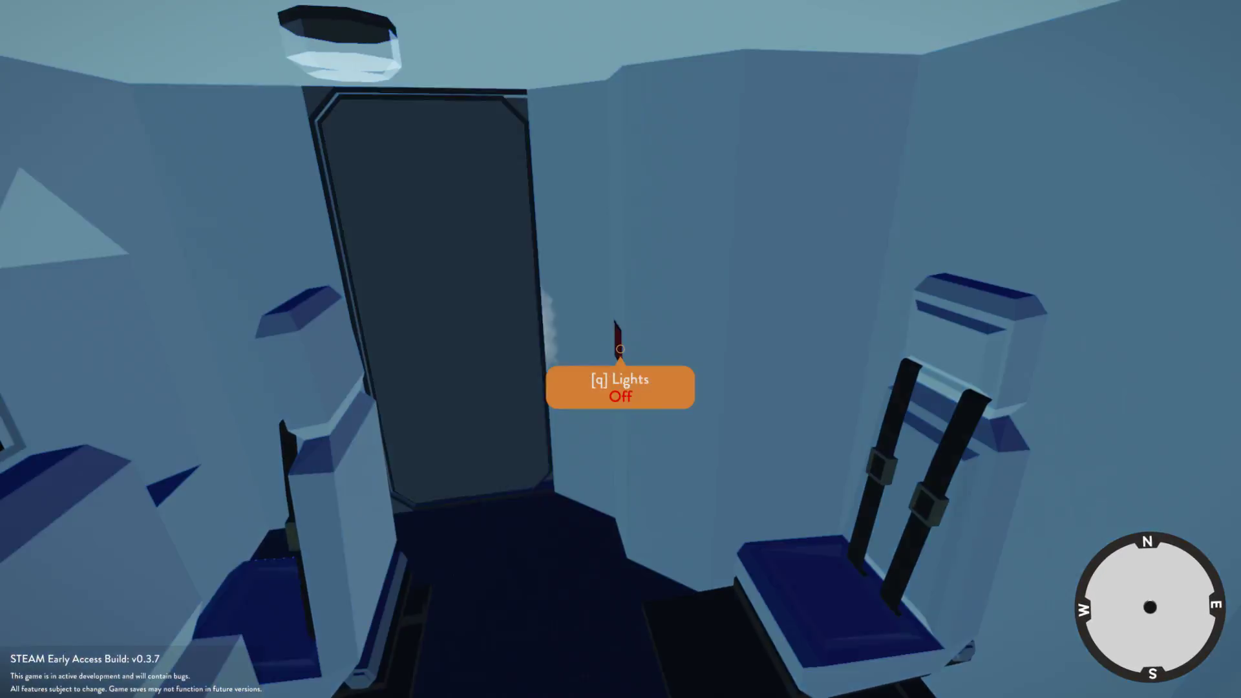
{"action": "key", "text": "e"}
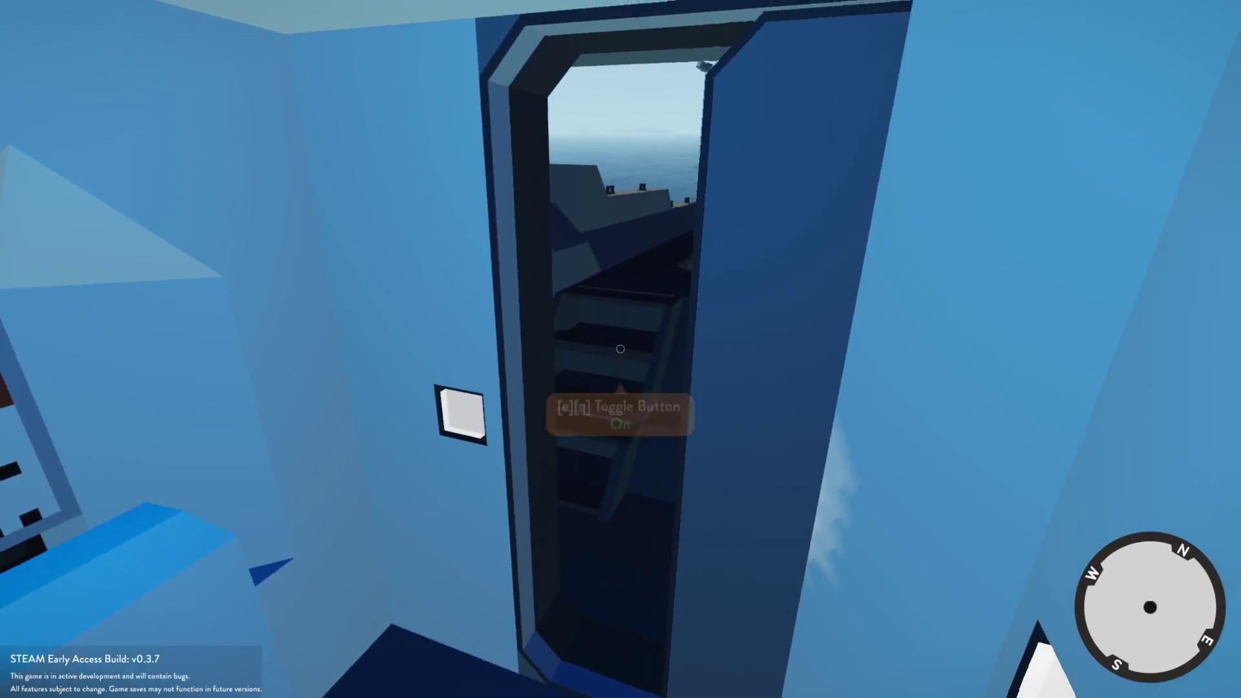
{"action": "key", "text": "w"}
{"action": "key", "text": "w"}
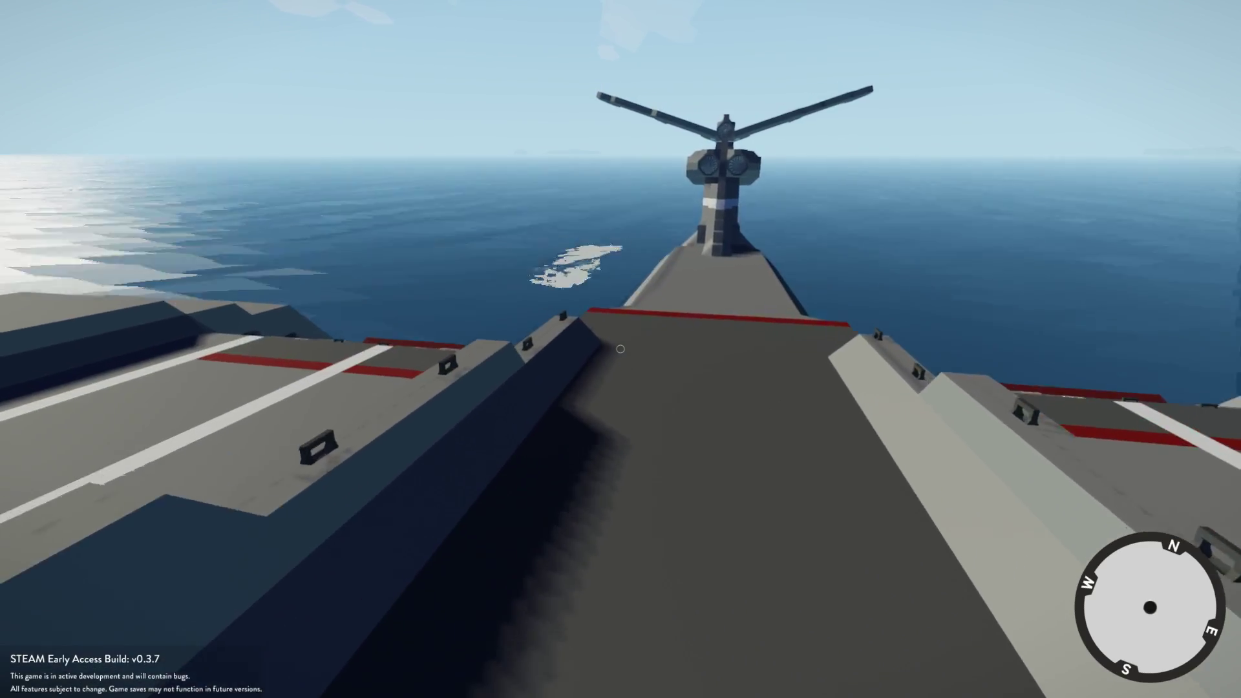
- Orbit the third-person camera around the character while walking toward the hangar door
{"action": "key", "text": "Tab"}
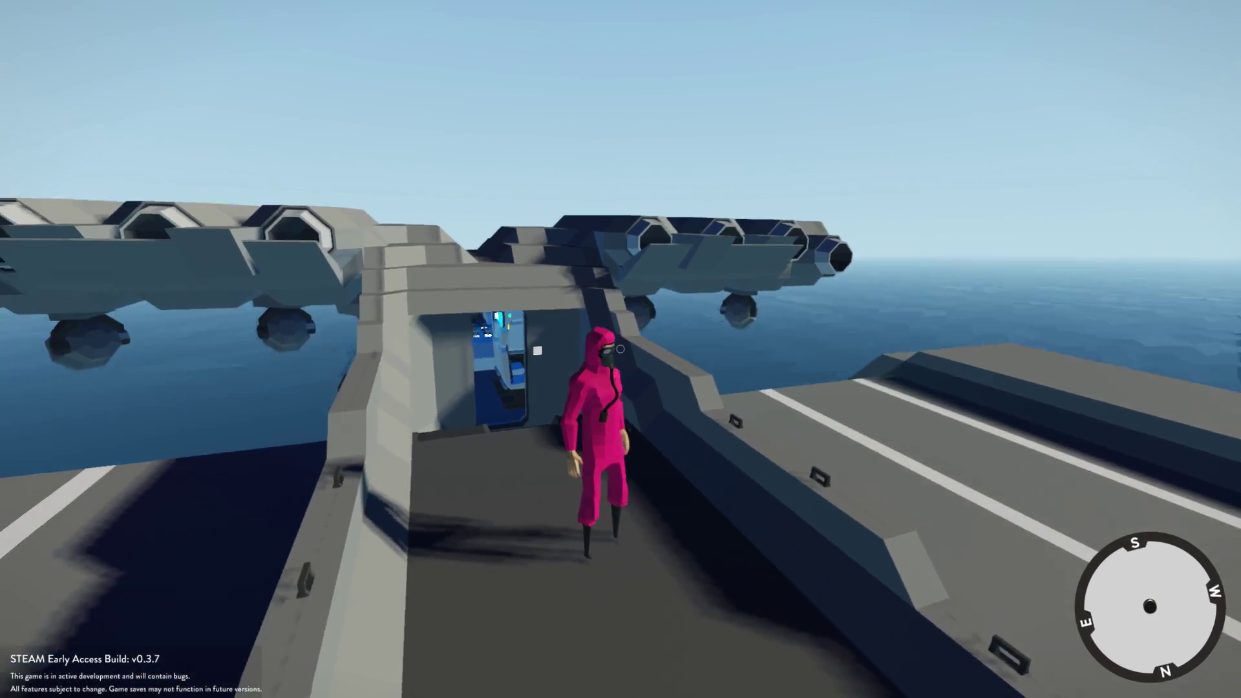
{"action": "left_click_drag", "start_coordinate": [622, 349], "coordinate": [389, 350]}
{"action": "key", "text": "w"}
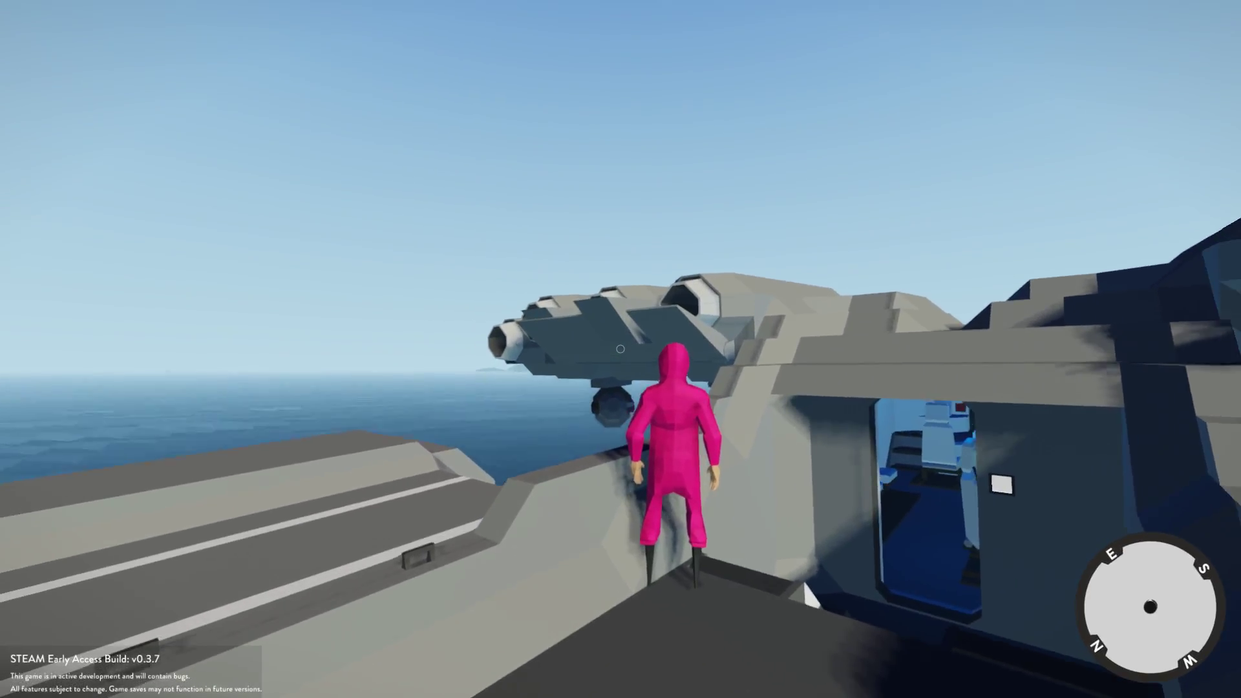
{"action": "left_click_drag", "start_coordinate": [621, 350], "coordinate": [776, 349]}
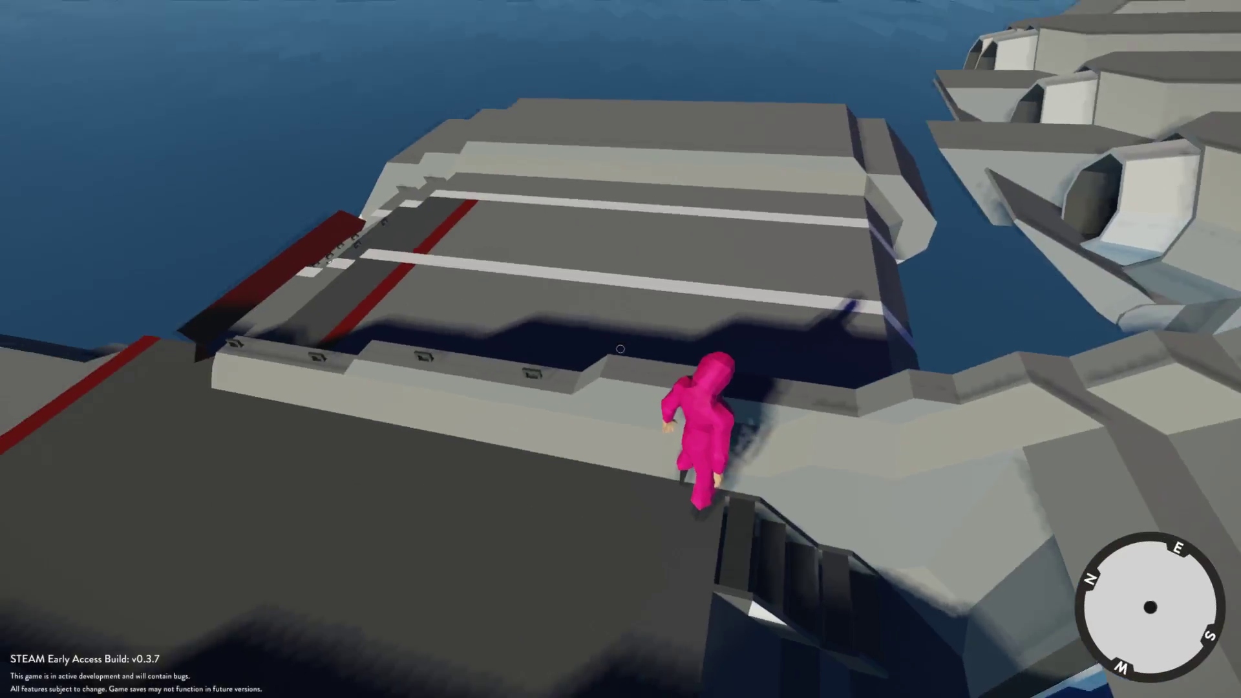
{"action": "key", "text": "w"}
{"action": "left_click_drag", "start_coordinate": [621, 349], "coordinate": [873, 243]}
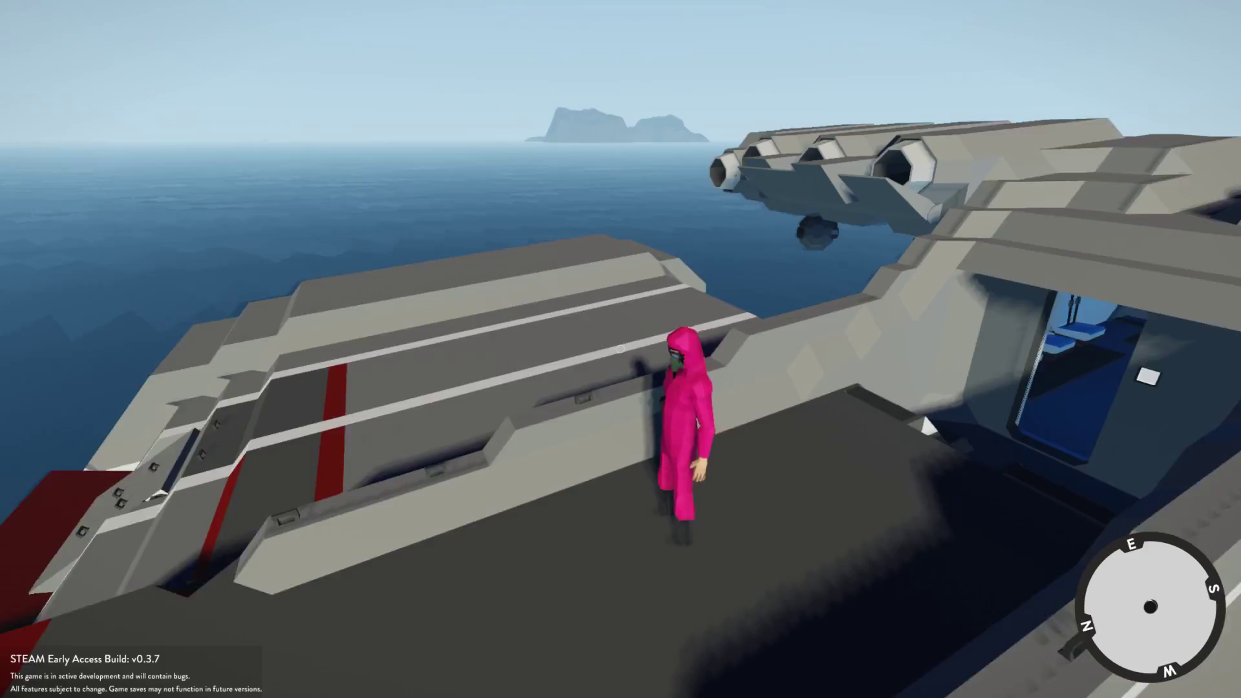
- Walk along the deck edge viewing the superstructure, then run back to the hangar door
{"action": "key", "text": "w"}
{"action": "left_click_drag", "start_coordinate": [621, 350], "coordinate": [291, 291]}
{"action": "key", "text": "w"}
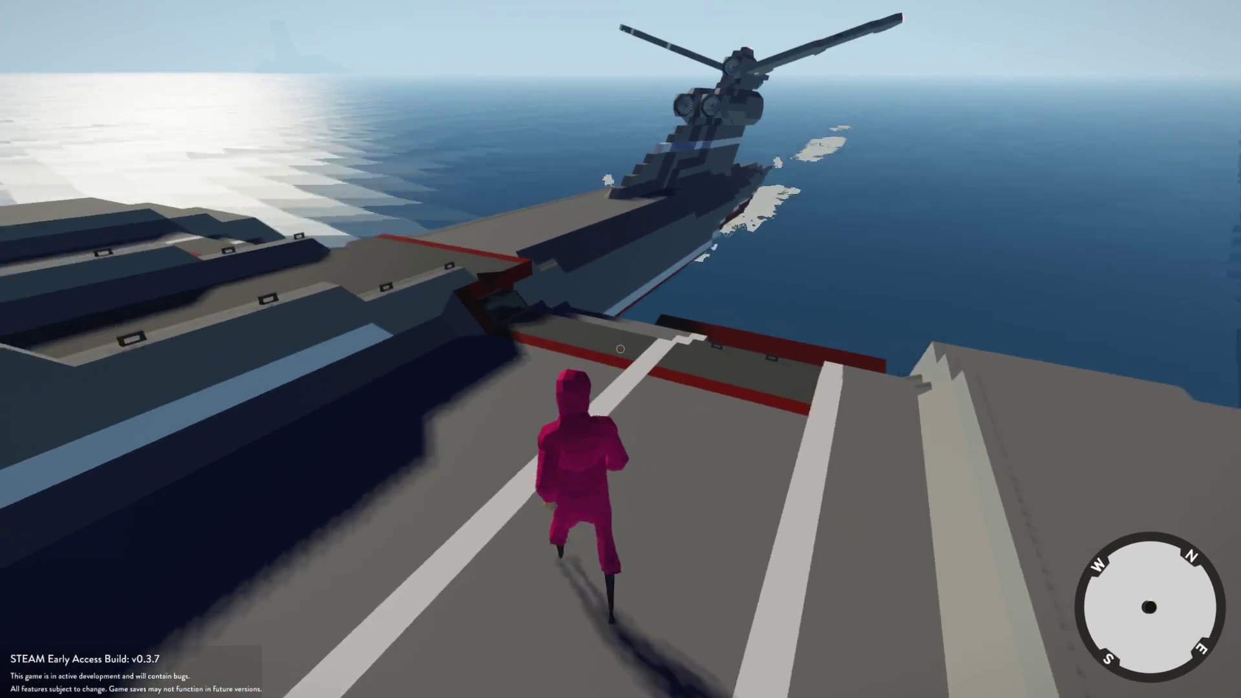
{"action": "key", "text": "w"}
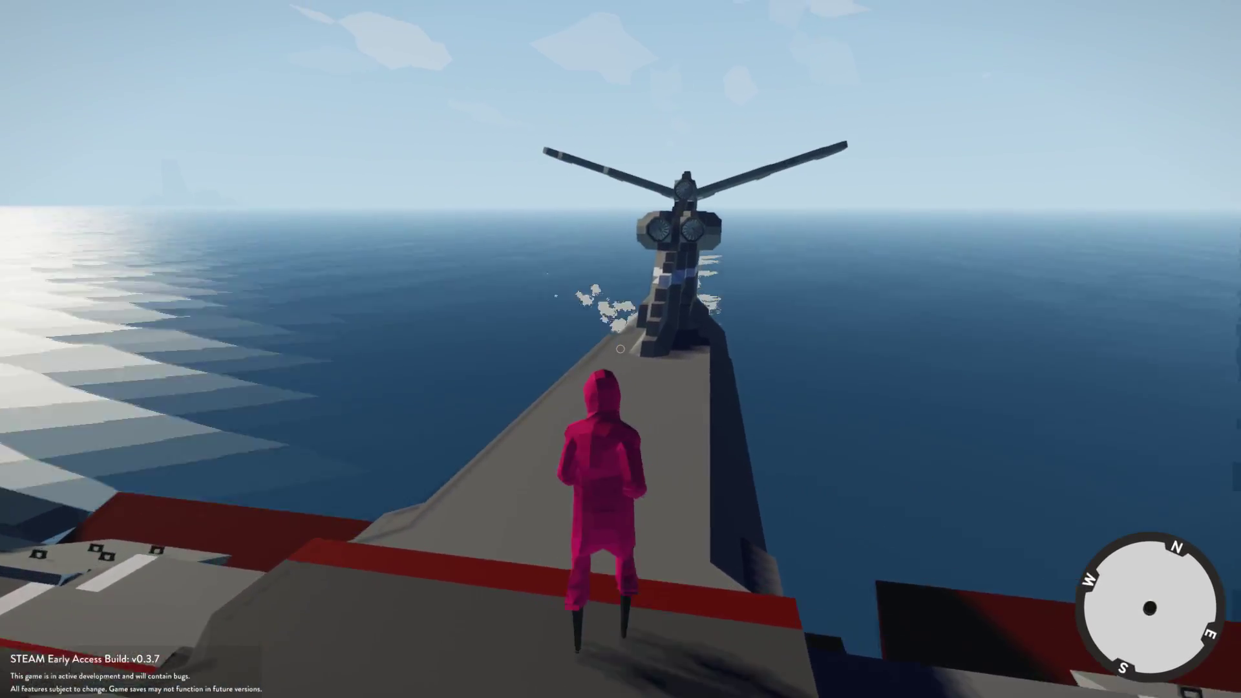
{"action": "left_click_drag", "start_coordinate": [622, 349], "coordinate": [291, 349]}
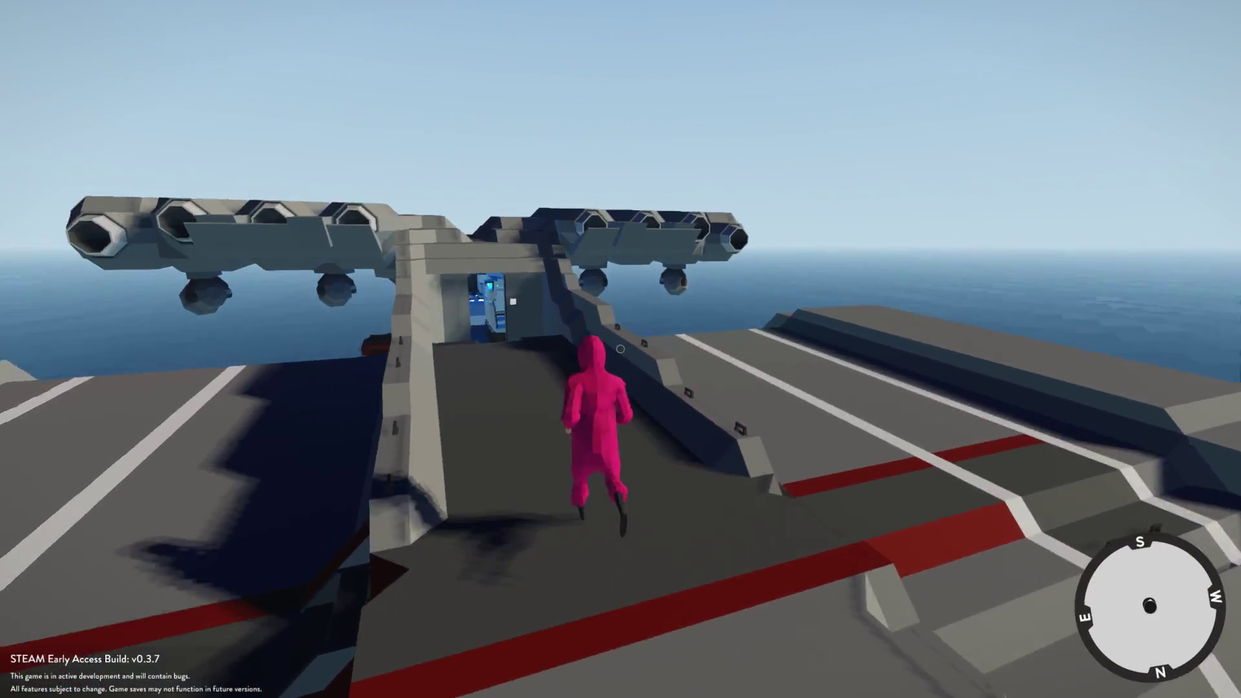
{"action": "key", "text": "w"}
{"action": "key", "text": "w"}
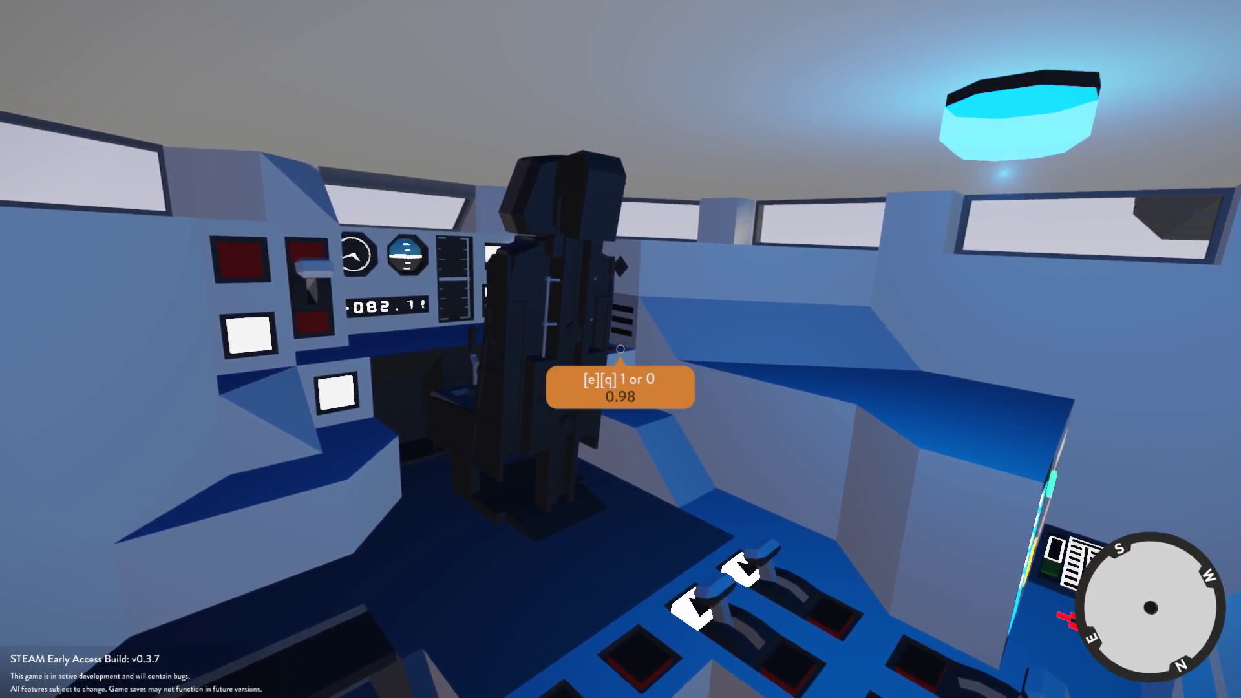
- Sit back in the pilot seat and lower the 1 or 0 value toward 0
{"action": "key", "text": "f"}
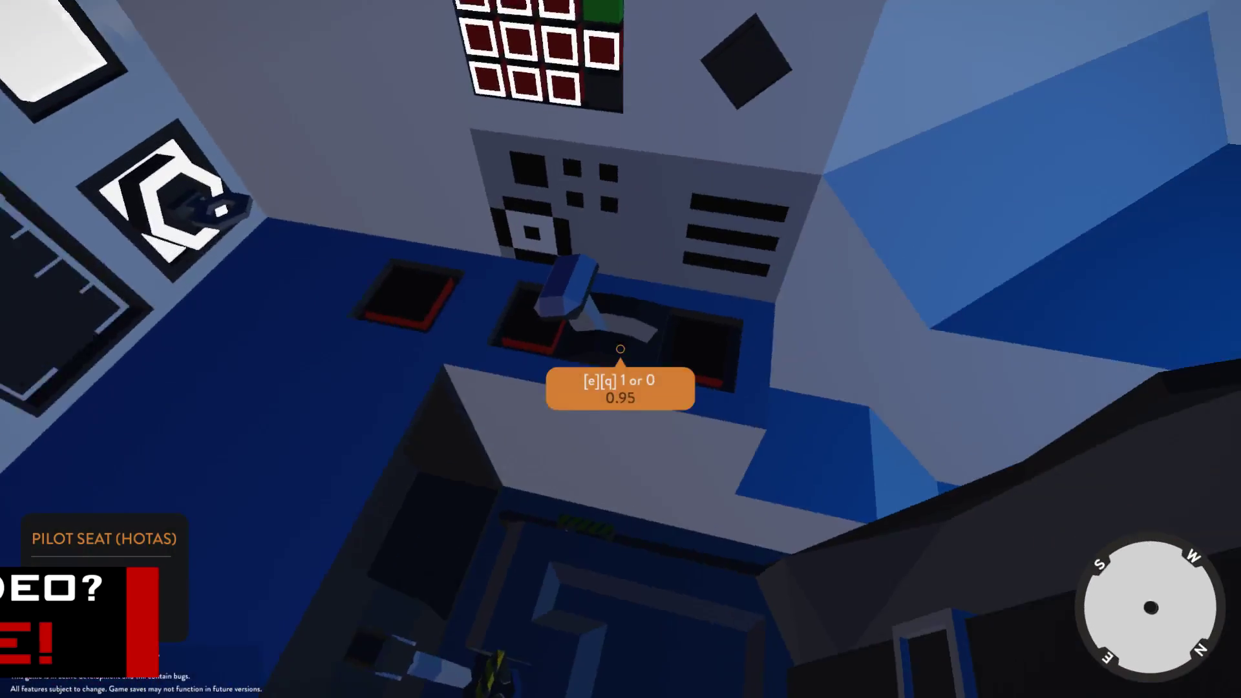
{"action": "key", "text": "q"}
{"action": "key", "text": "q"}
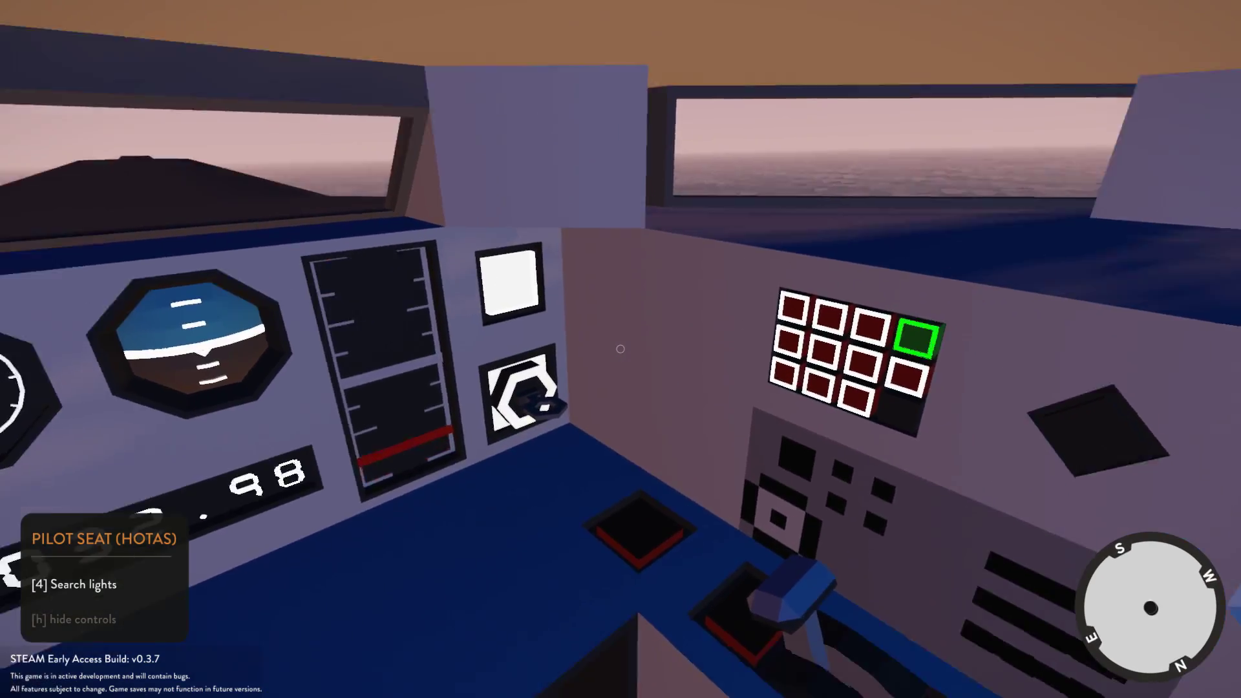
- Lower the 1 or 0 value to 0, view the ship outside, and leave the seat
{"action": "key", "text": "q"}
{"action": "key", "text": "q"}
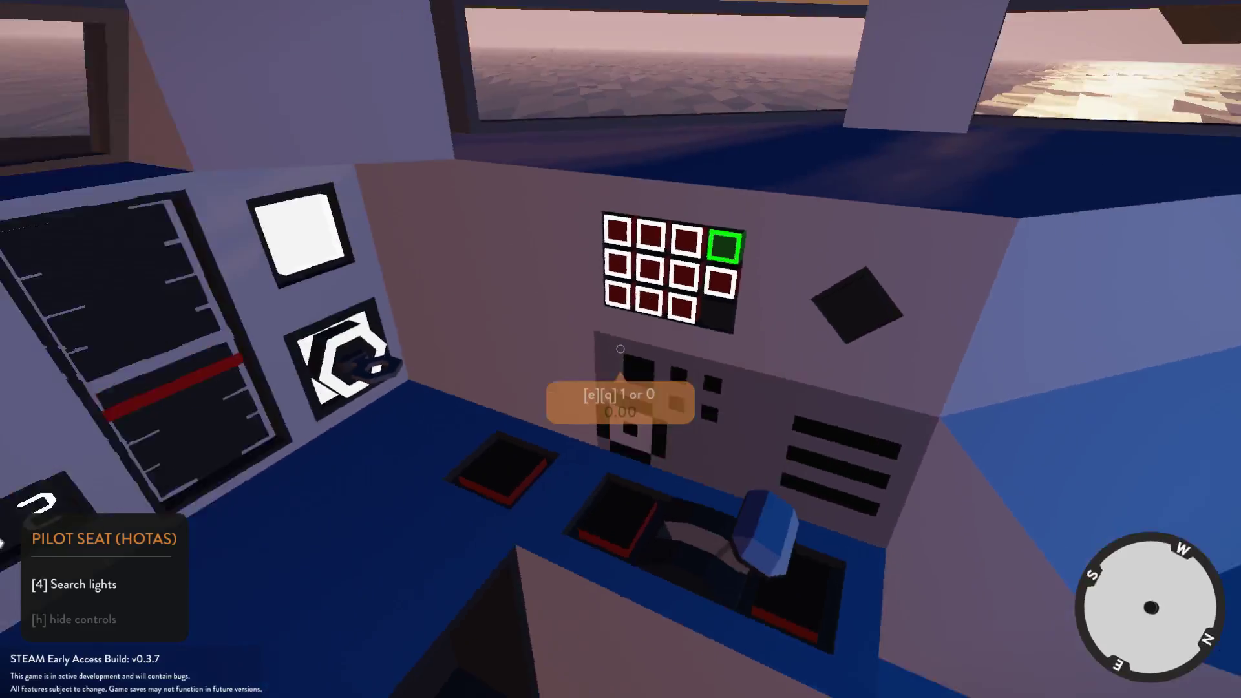
{"action": "key", "text": "Tab"}
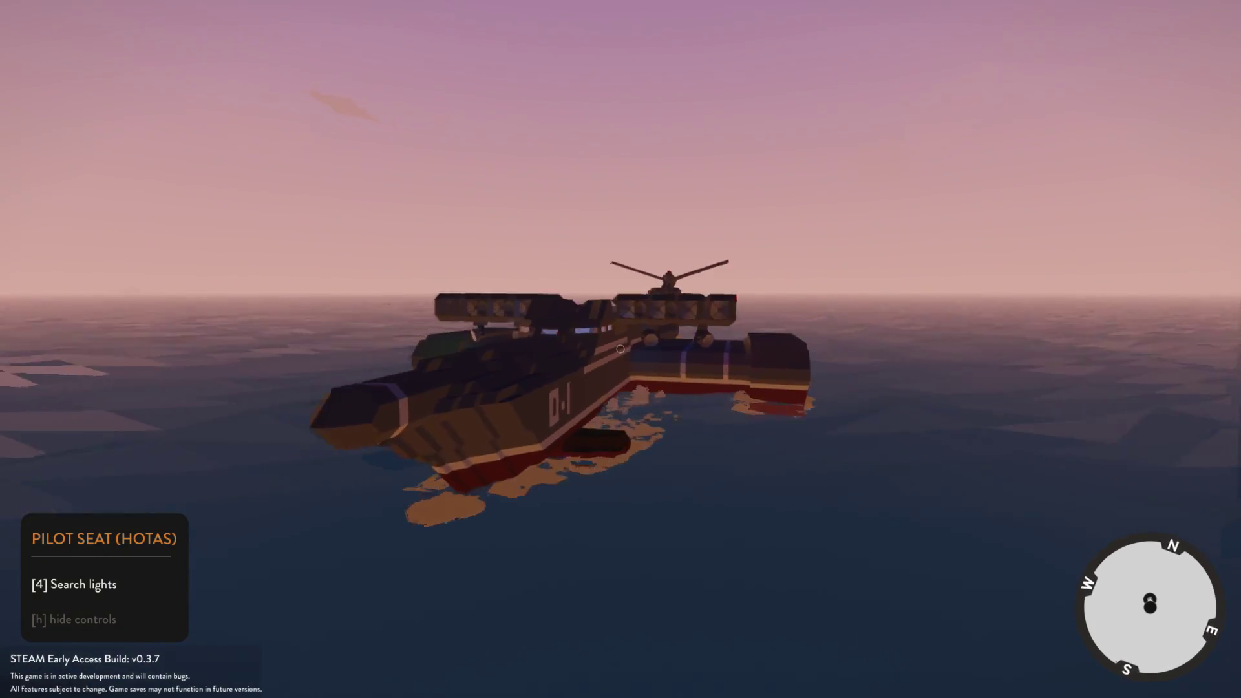
{"action": "key", "text": "Tab"}
{"action": "type", "text": "f"}
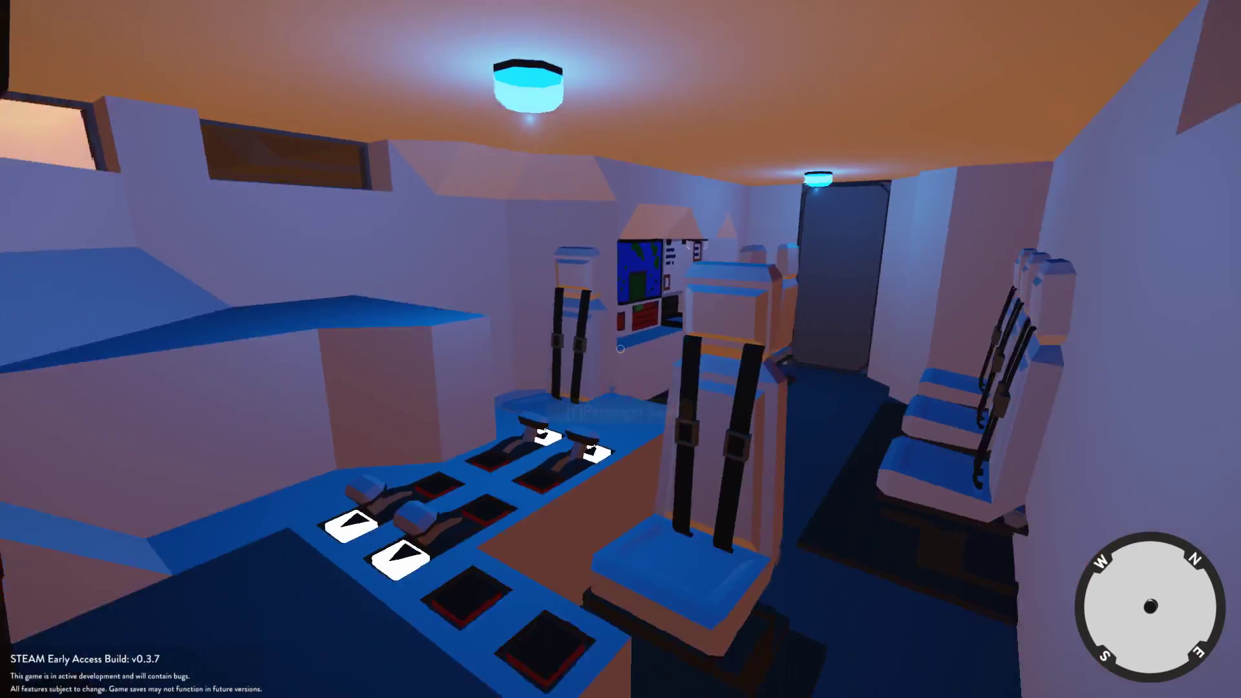
{"action": "type", "text": "ww"}
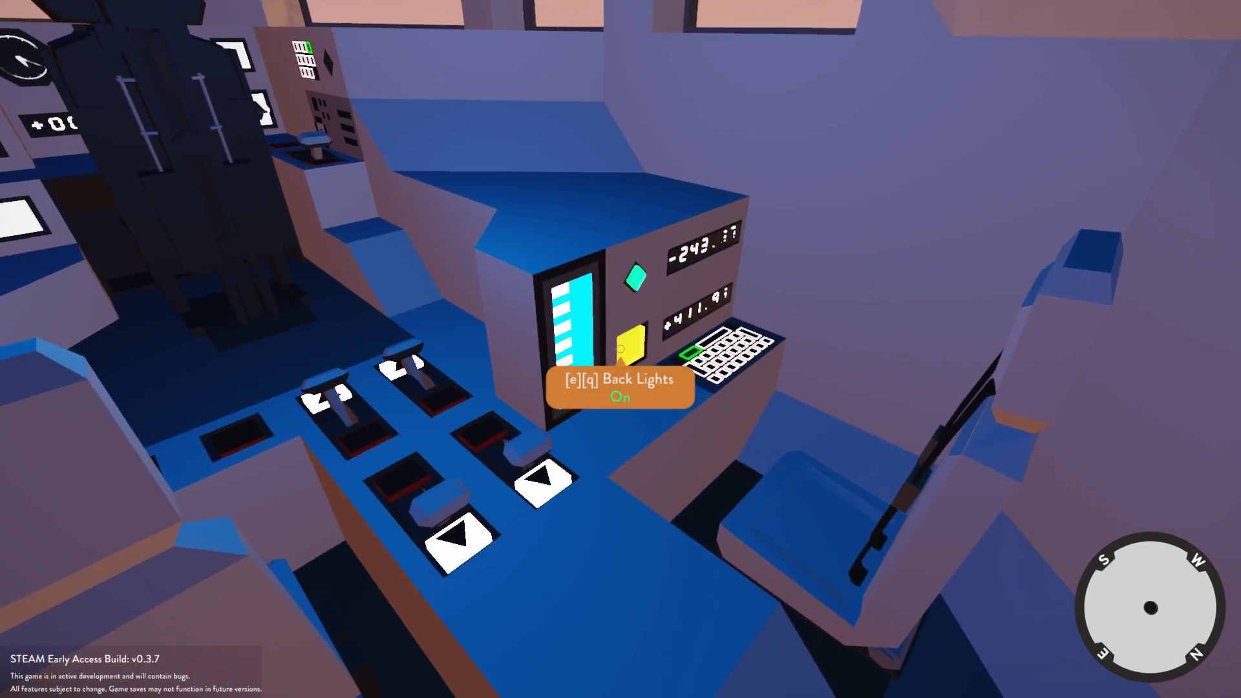
{"action": "type", "text": "w"}
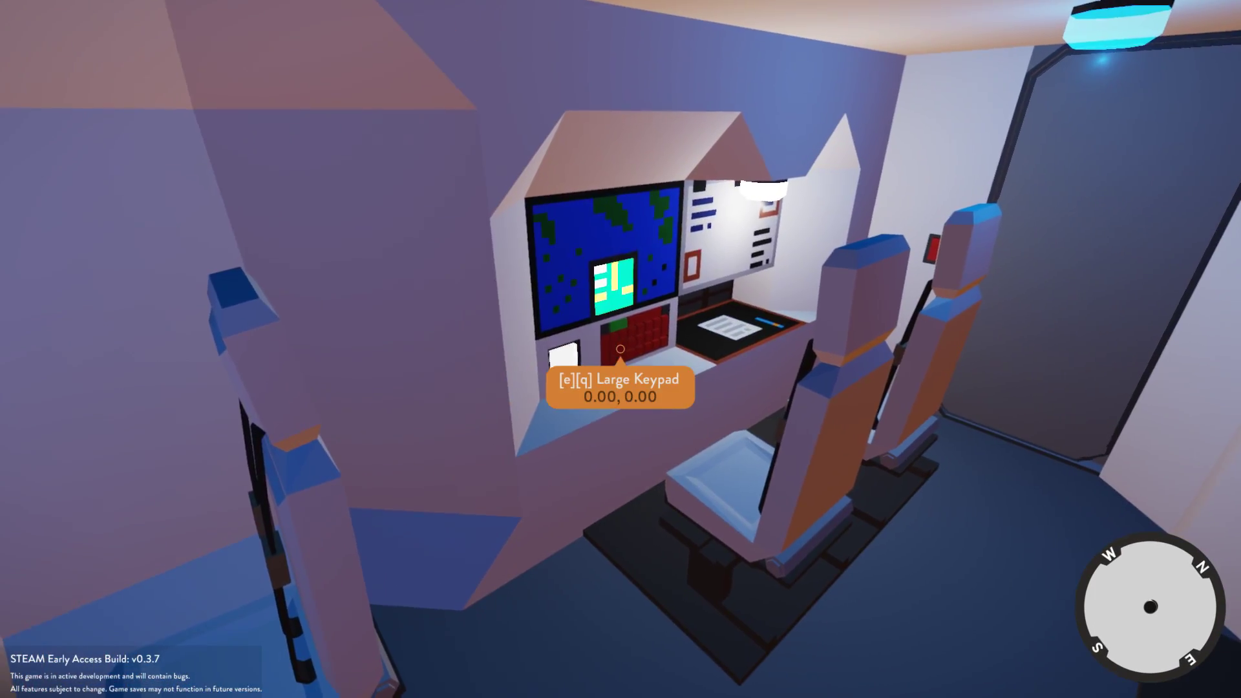
- Cancel the Large Keypad without entering values and glance at the outside view
{"action": "key", "text": "Escape"}
{"action": "key", "text": "Escape"}
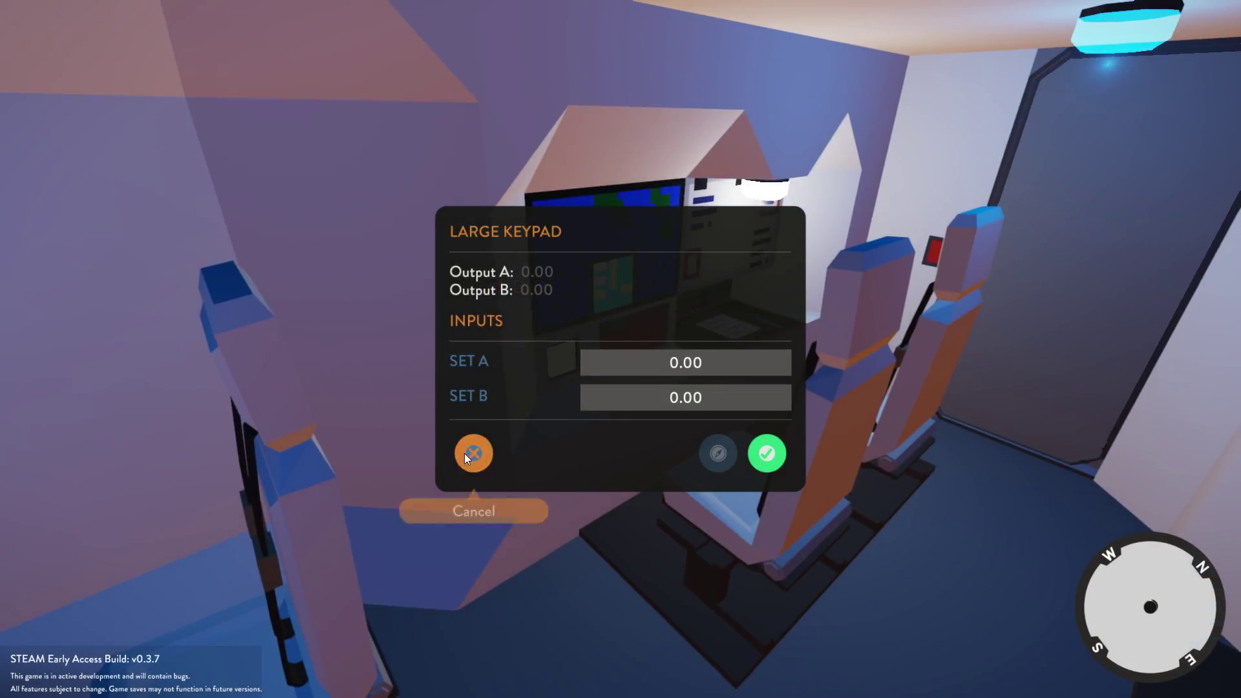
{"action": "left_click", "coordinate": [473, 454]}
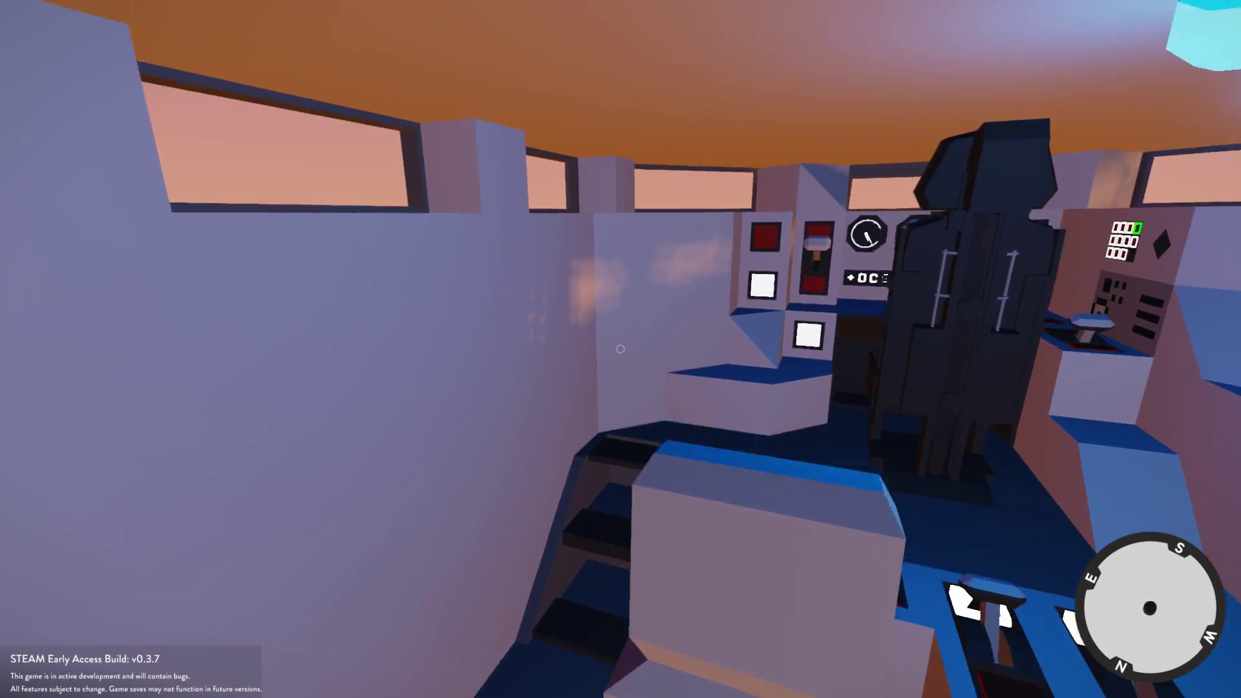
{"action": "type", "text": "wf"}
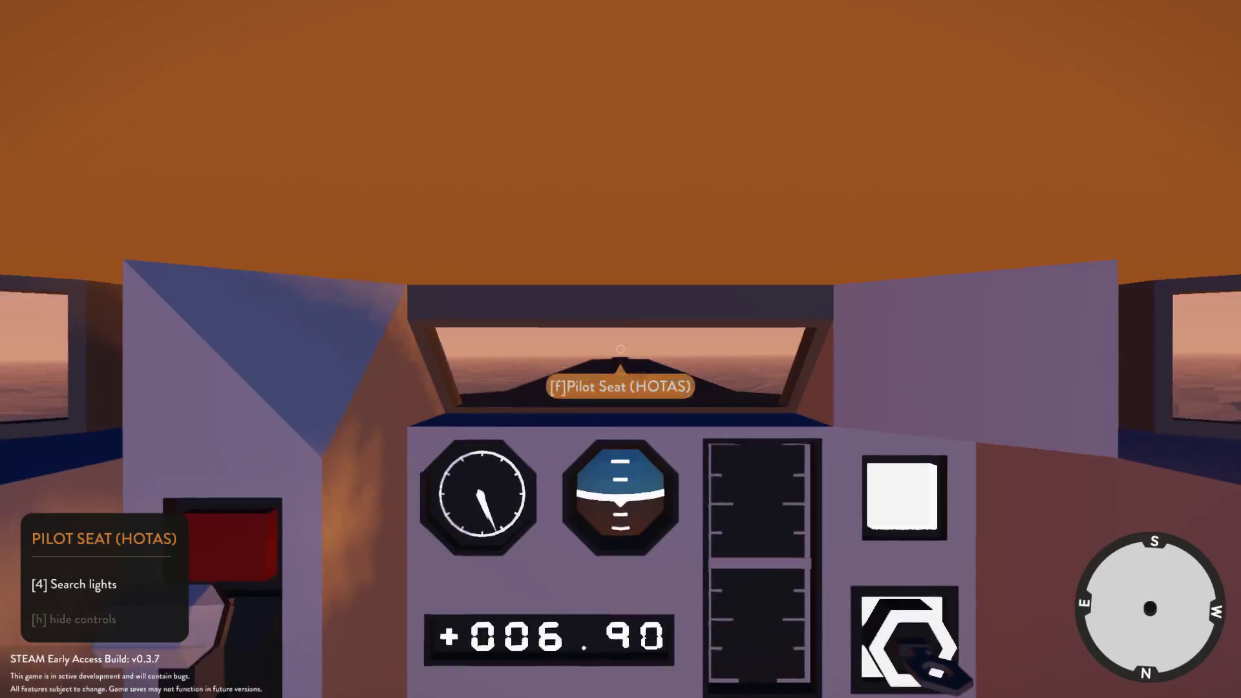
{"action": "key", "text": "Tab"}
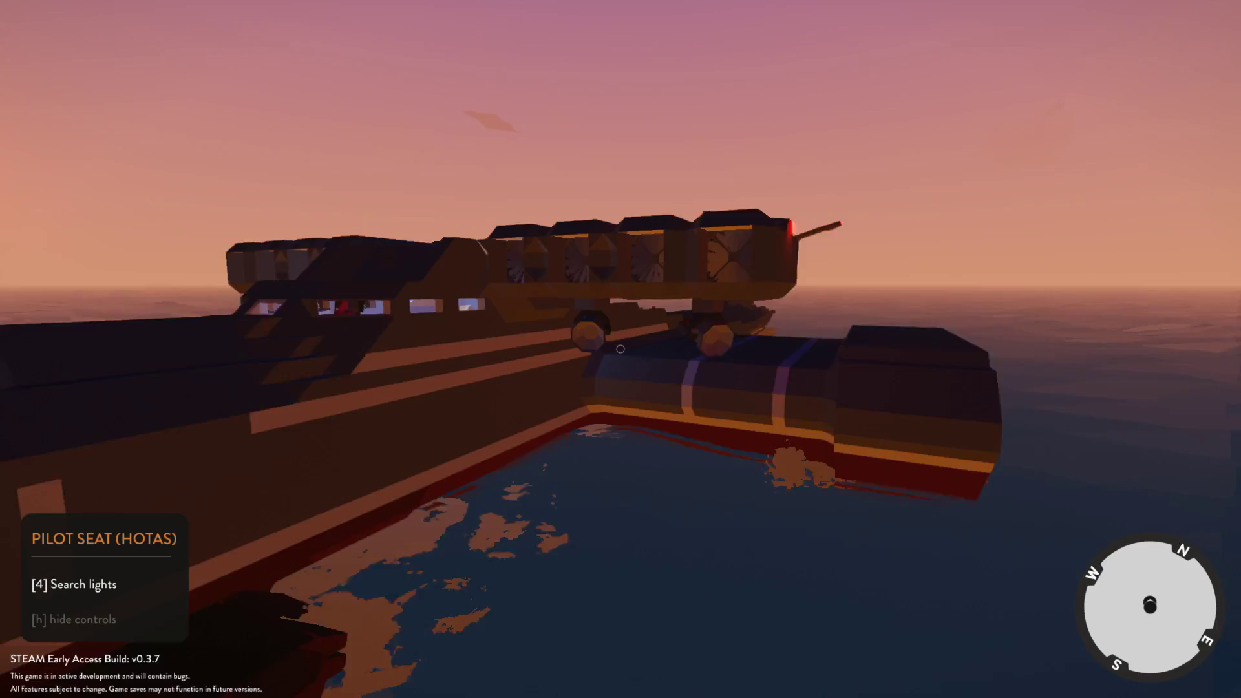
{"action": "key", "text": "Tab"}
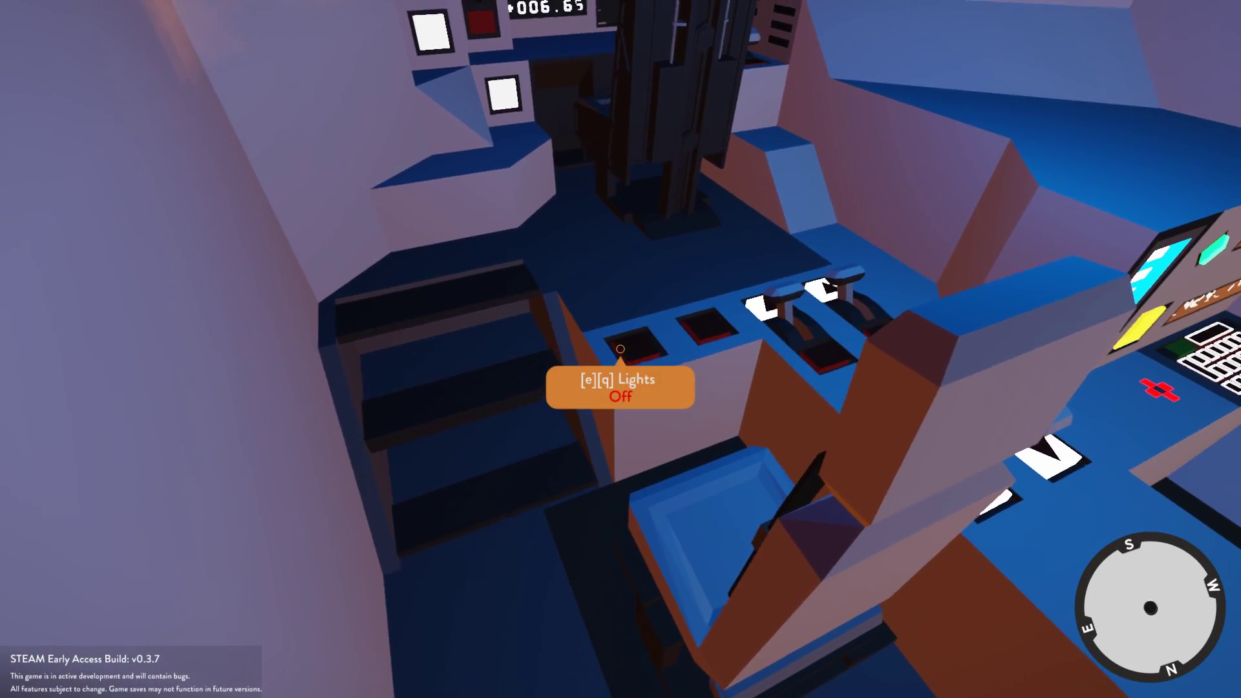
- Sit in the pilot seat and throttle up the ship engine, checking the outside view
{"action": "key", "text": "f"}
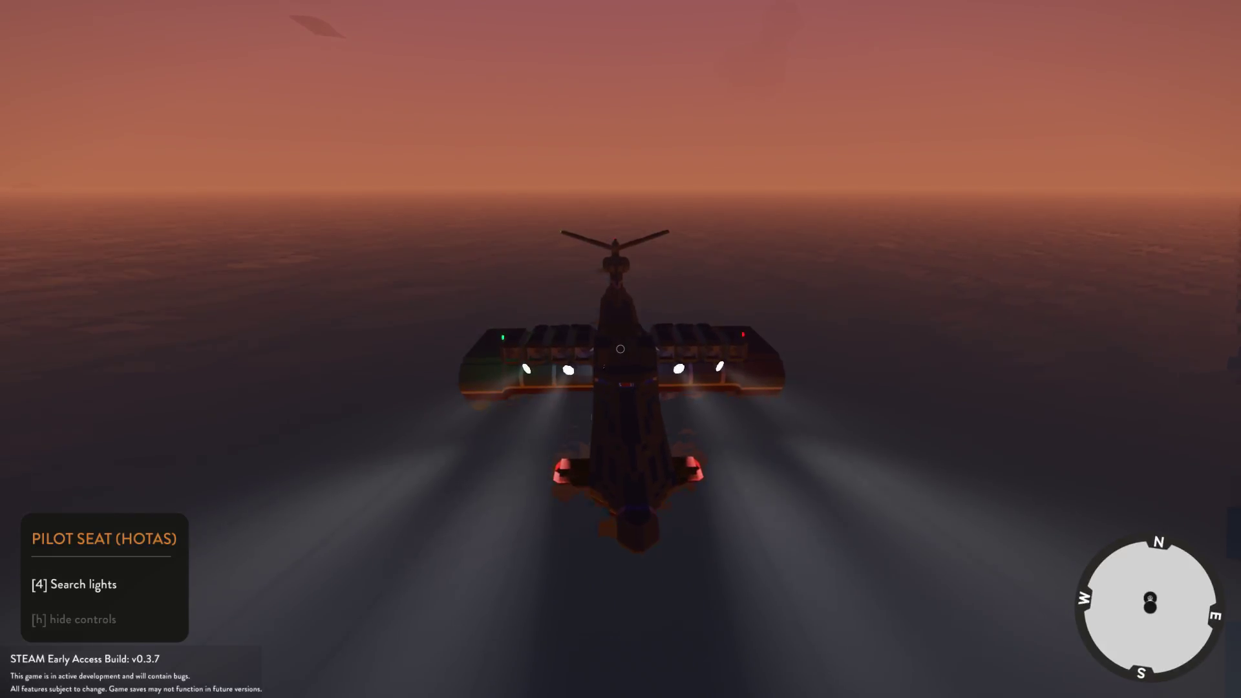
{"action": "key", "text": "v"}
{"action": "key", "text": "v"}
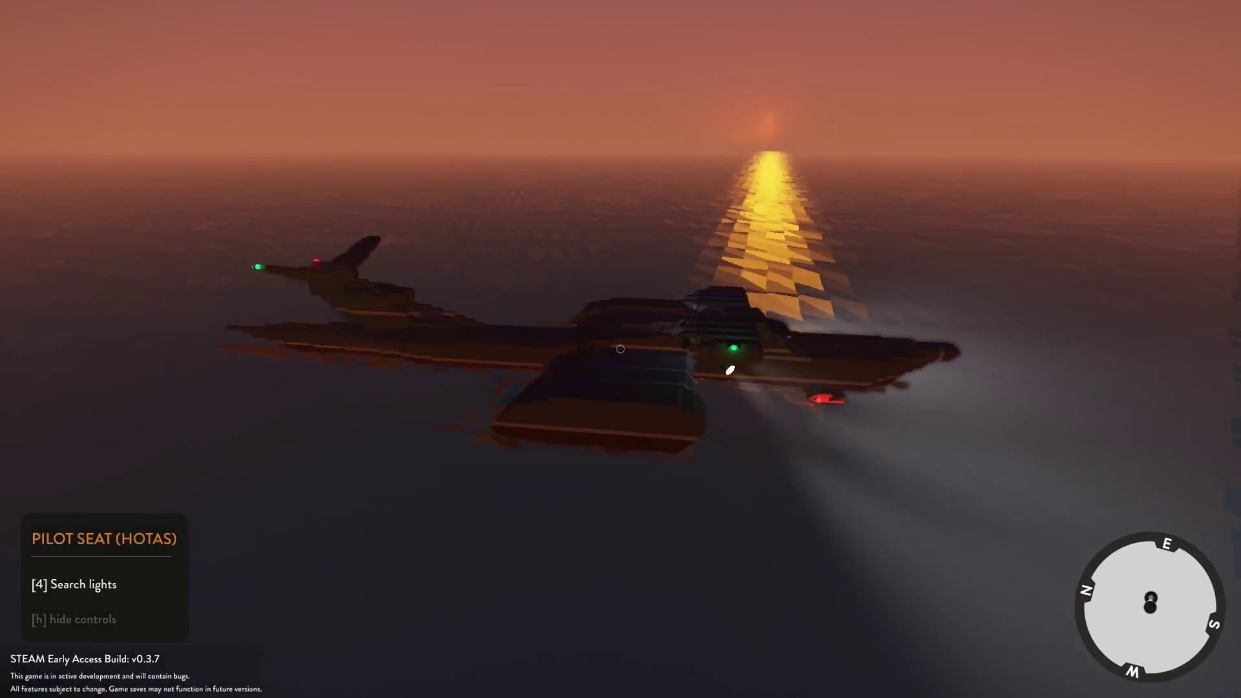
{"action": "key", "text": "v"}
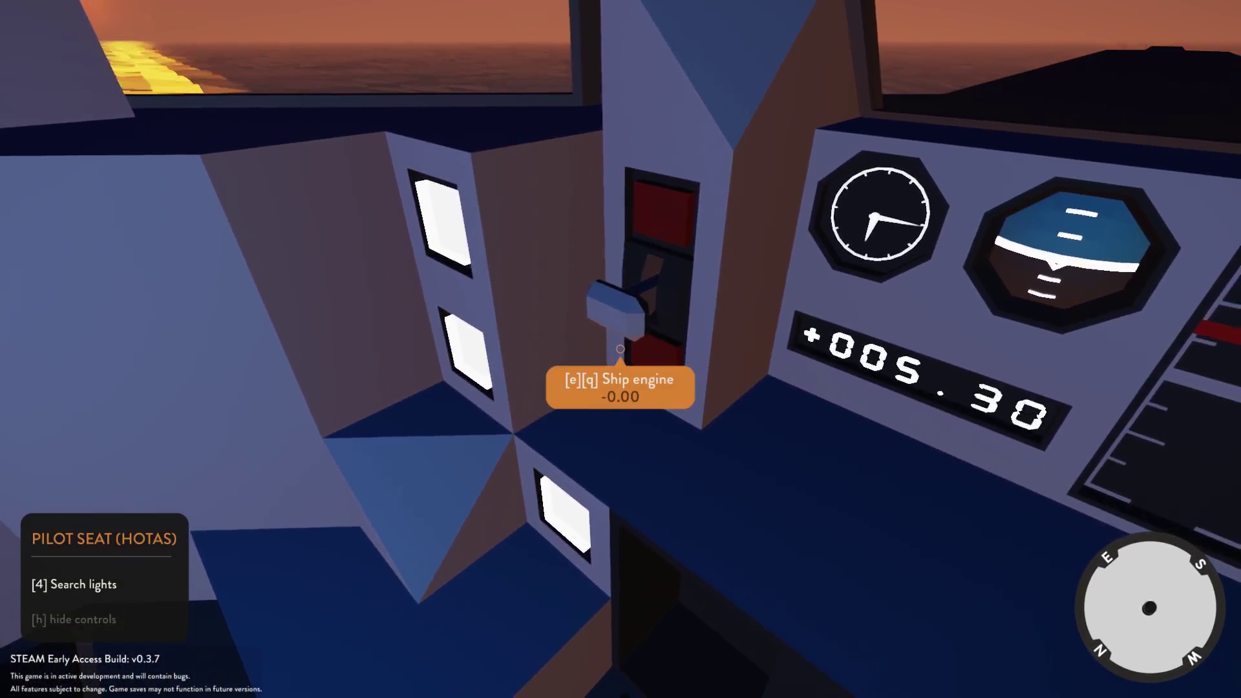
{"action": "key", "text": "e"}
{"action": "key", "text": "v"}
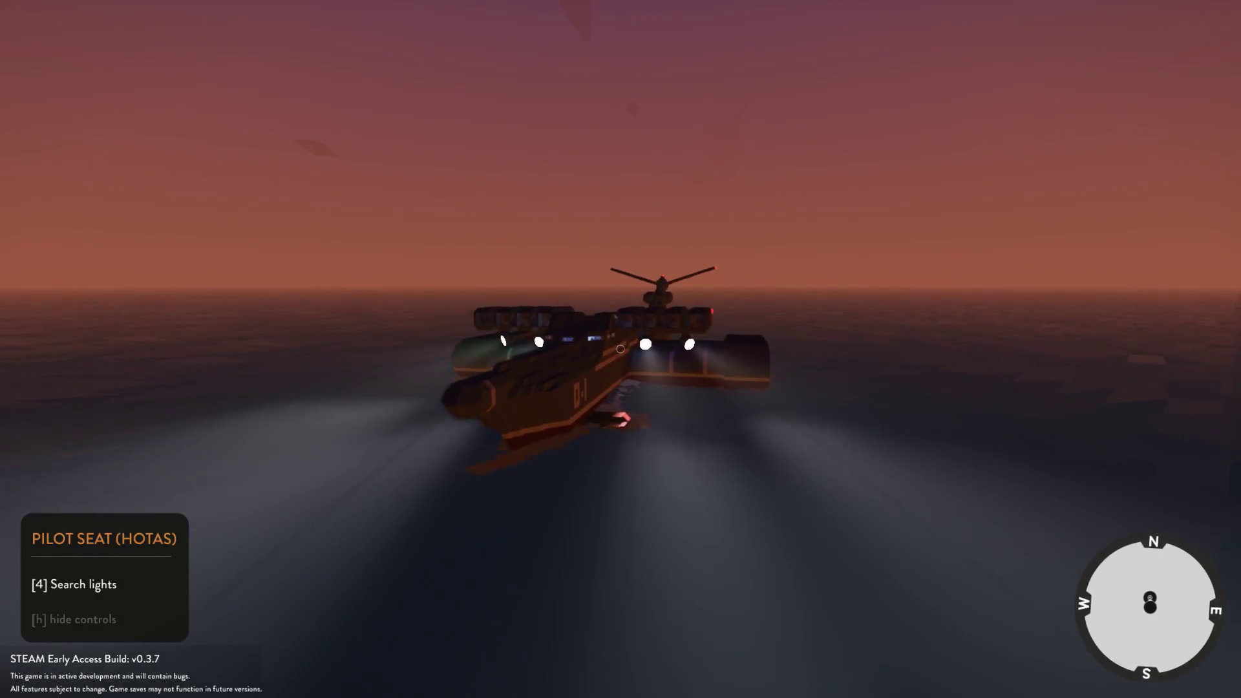
- Toggle Ship mode, the 1 or 0 switch and the unlabelled switch, then view the aircraft outside
{"action": "key", "text": "v"}
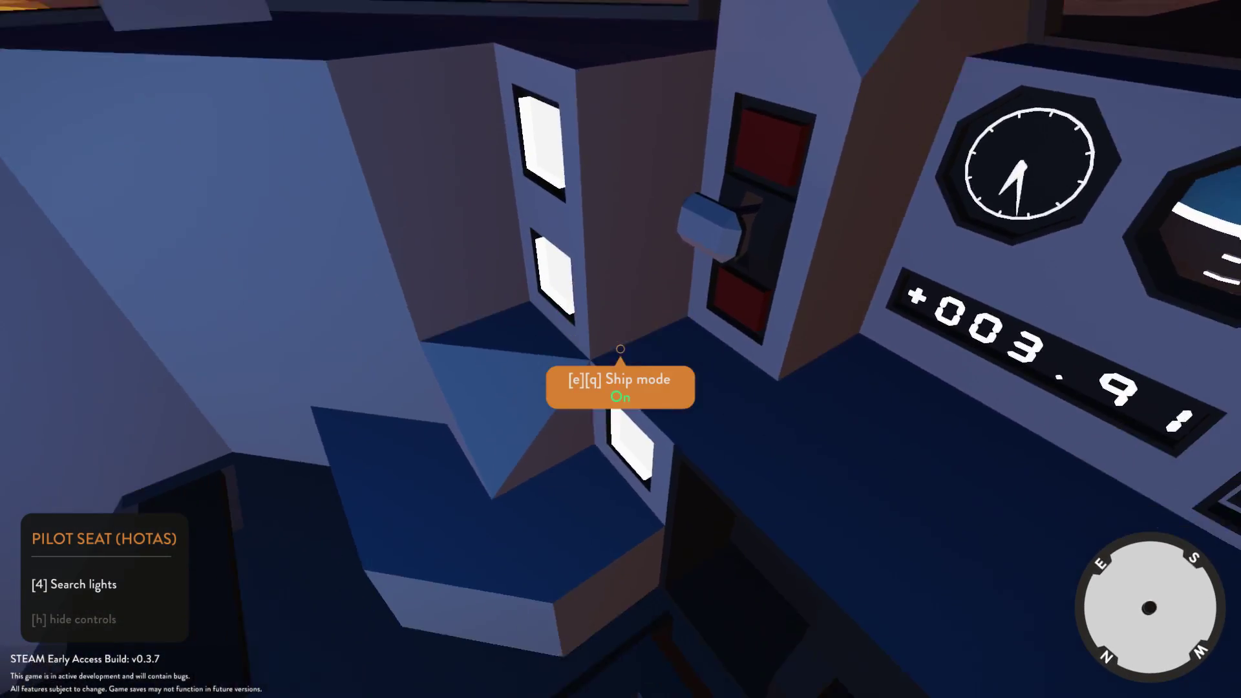
{"action": "key", "text": "q"}
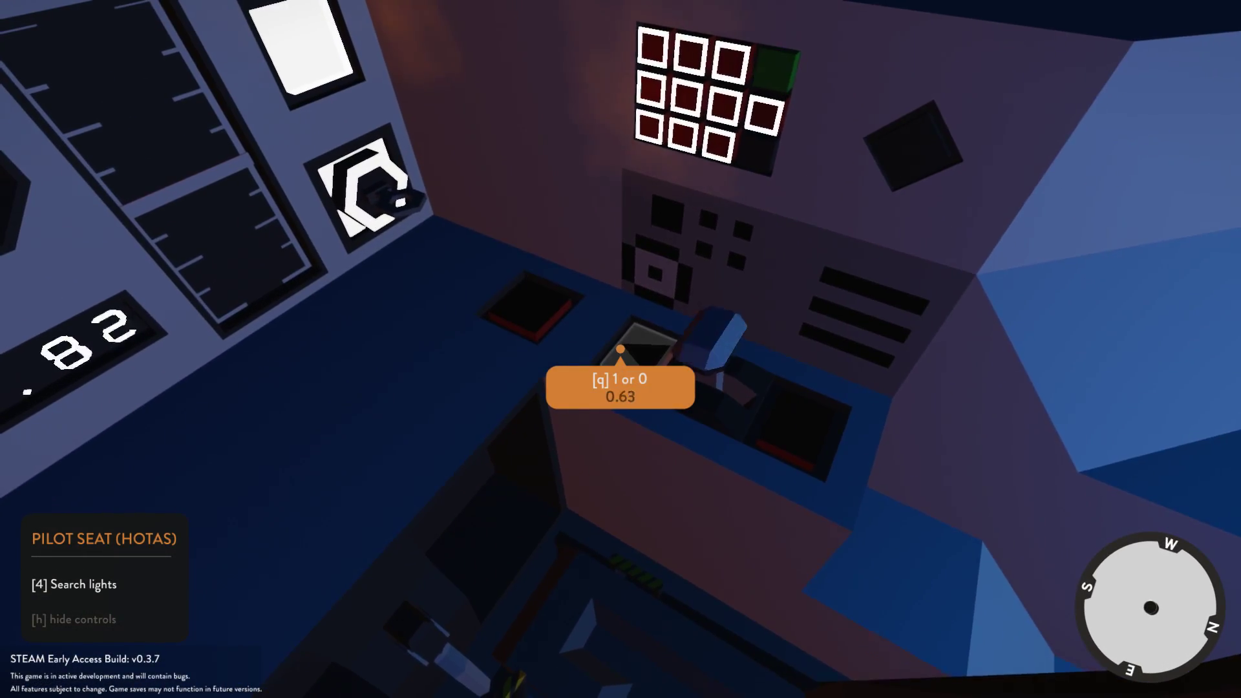
{"action": "key", "text": "q"}
{"action": "key", "text": "v"}
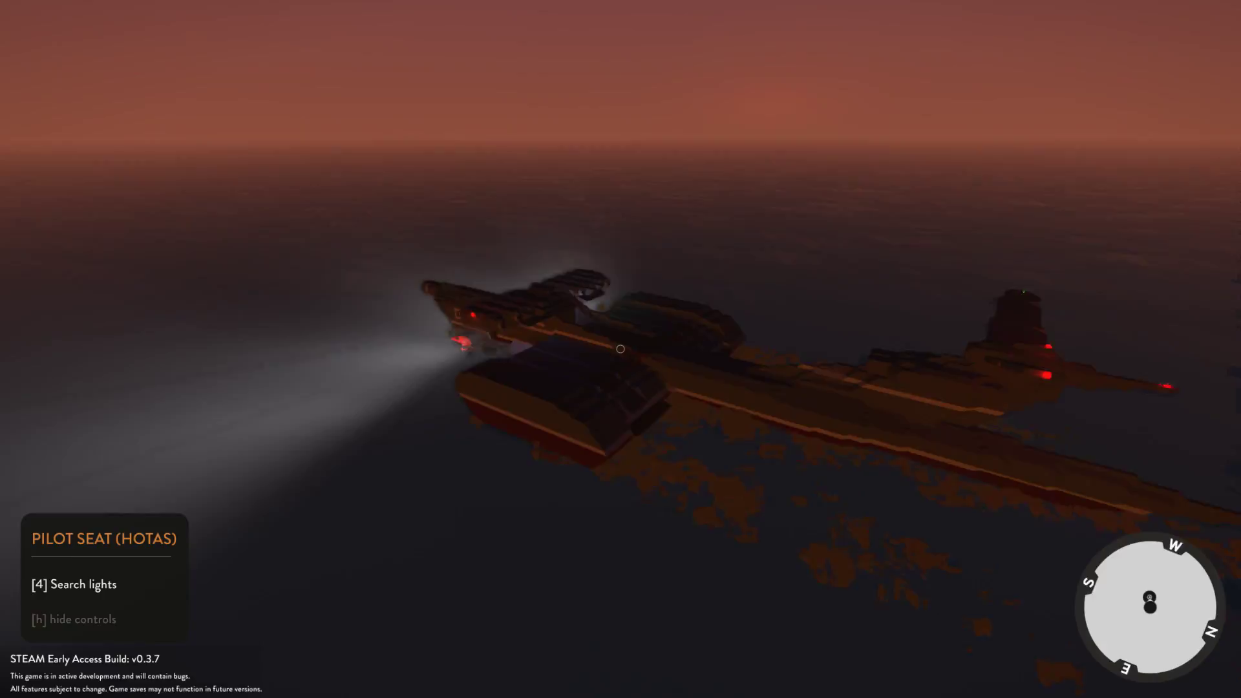
{"action": "key", "text": "v"}
{"action": "key", "text": "q"}
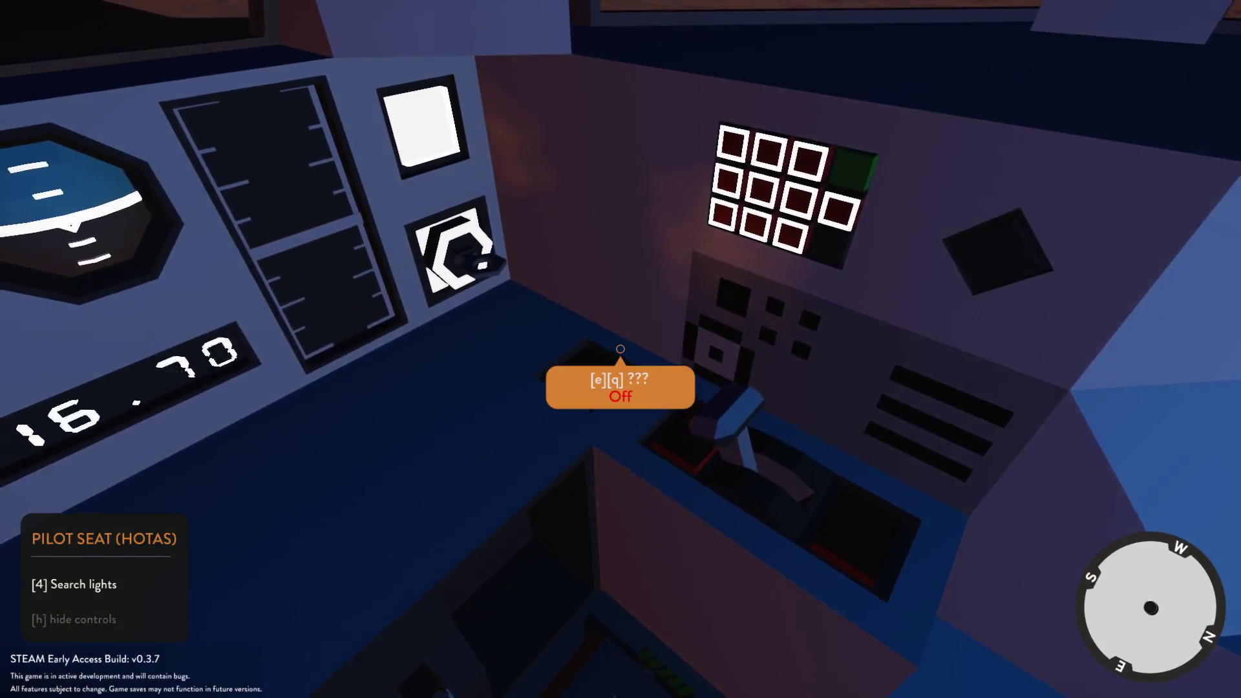
{"action": "key", "text": "v"}
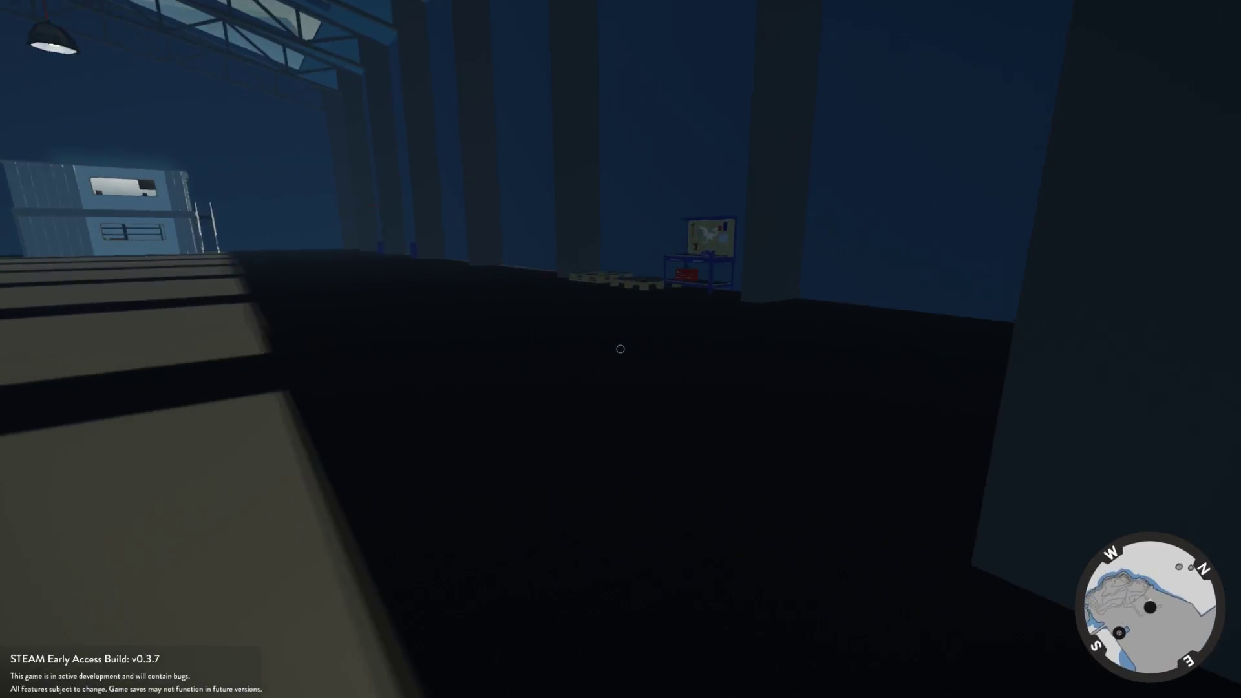
{"action": "key", "text": "e"}
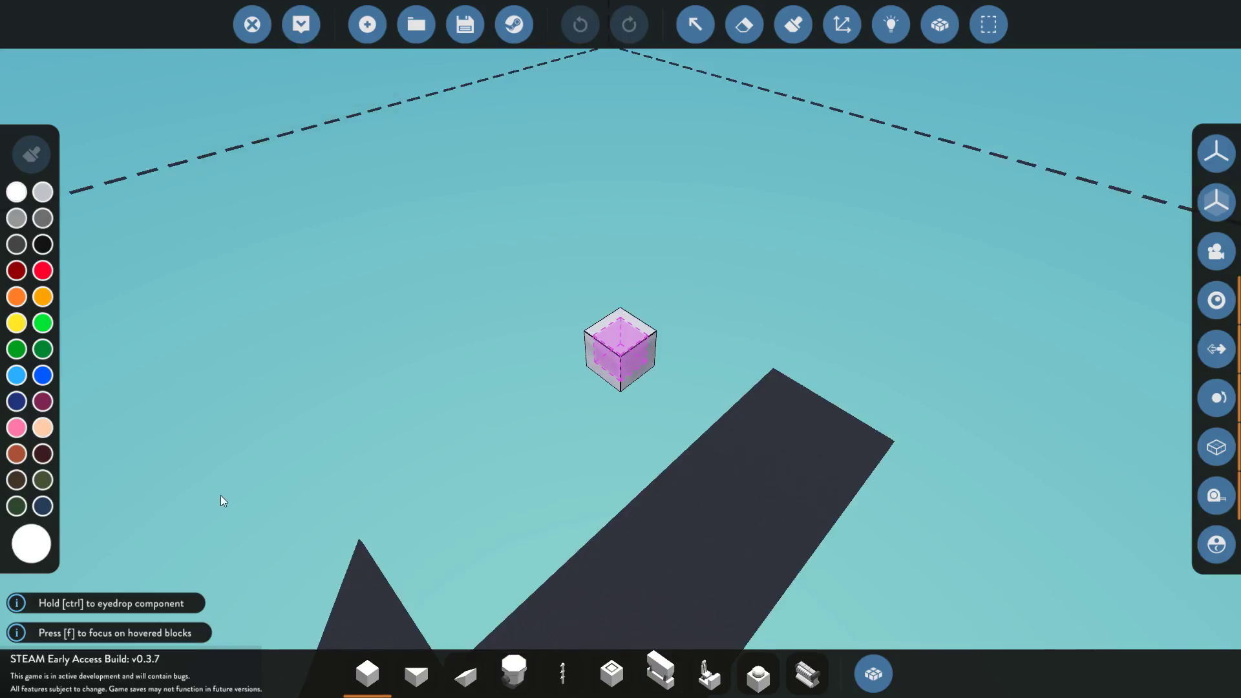
{"action": "left_click", "coordinate": [415, 23]}
{"action": "left_click", "coordinate": [392, 52]}
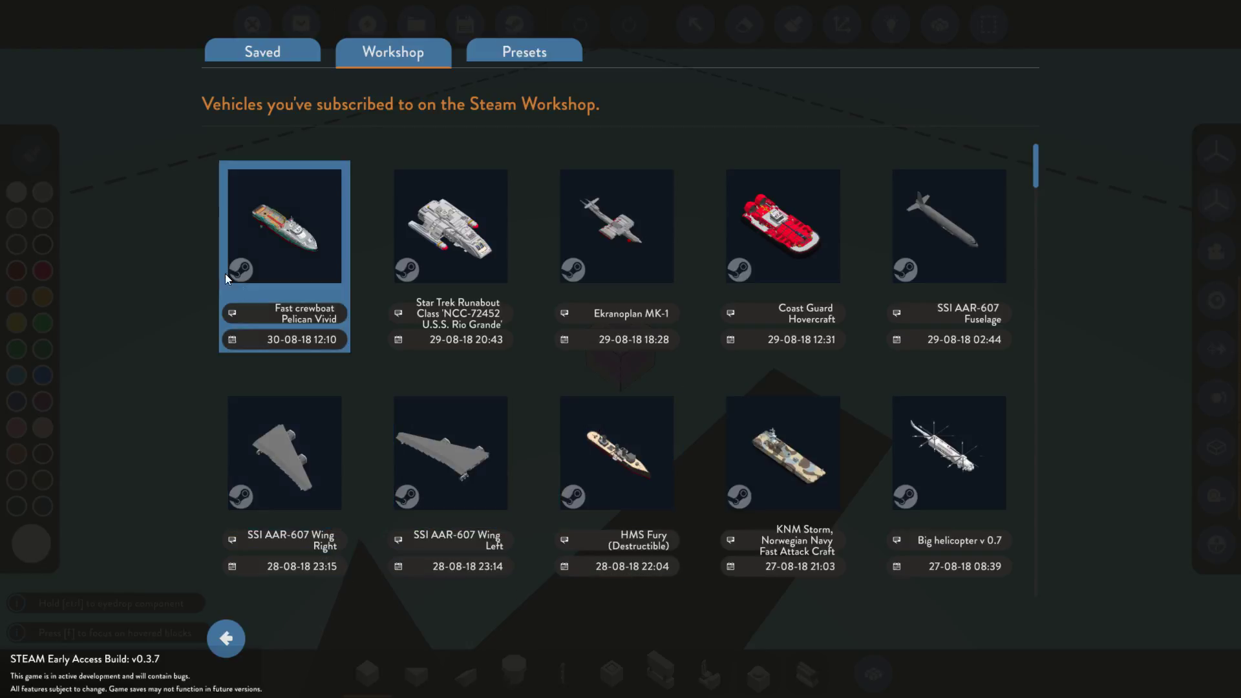
{"action": "left_click", "coordinate": [932, 237]}
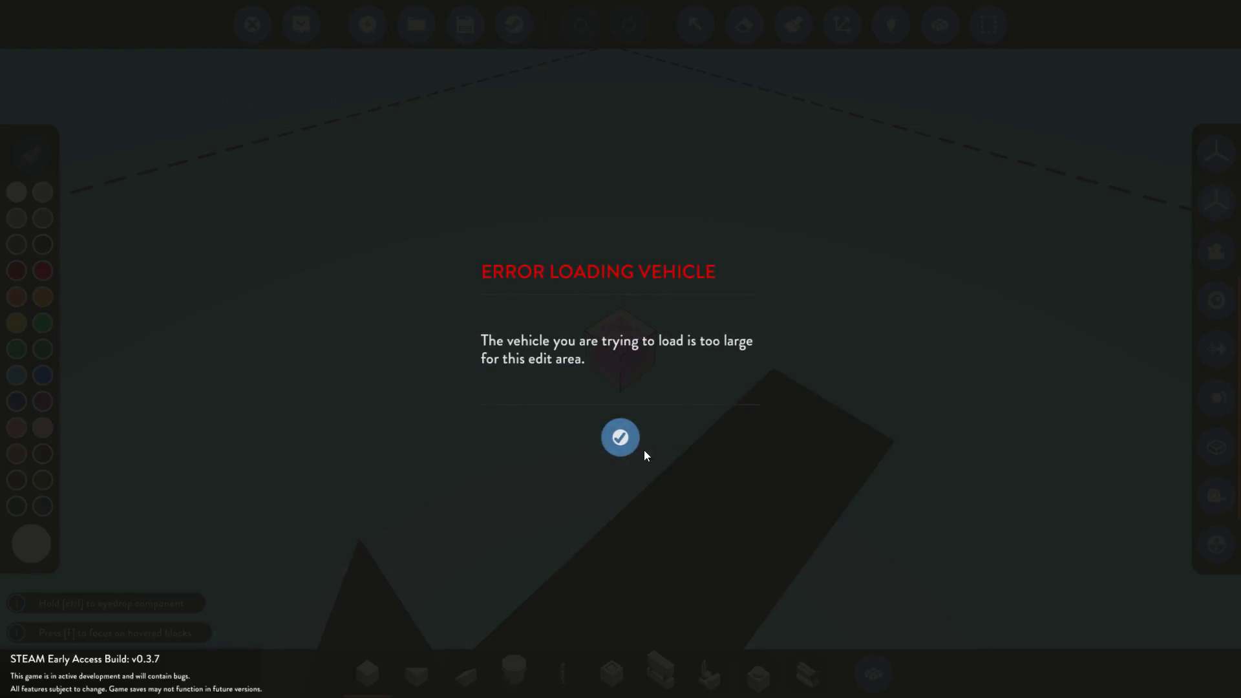
{"action": "left_click", "coordinate": [620, 436]}
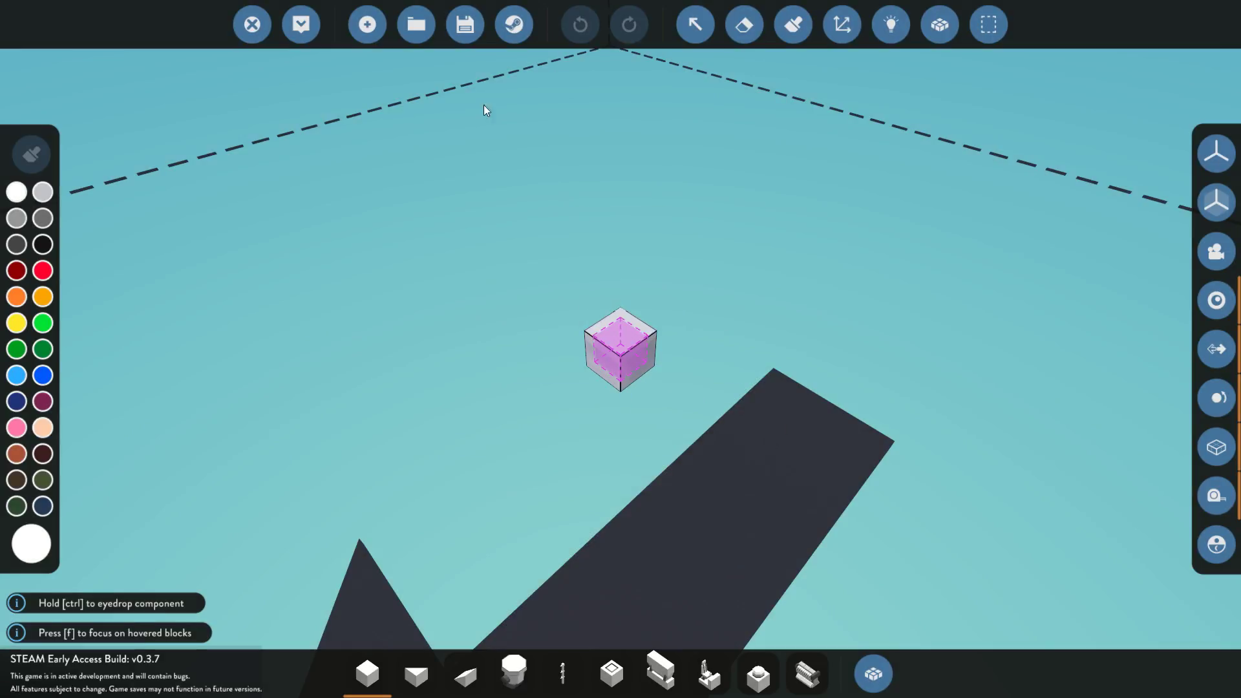
{"action": "key", "text": "Escape"}
{"action": "key", "text": "Escape"}
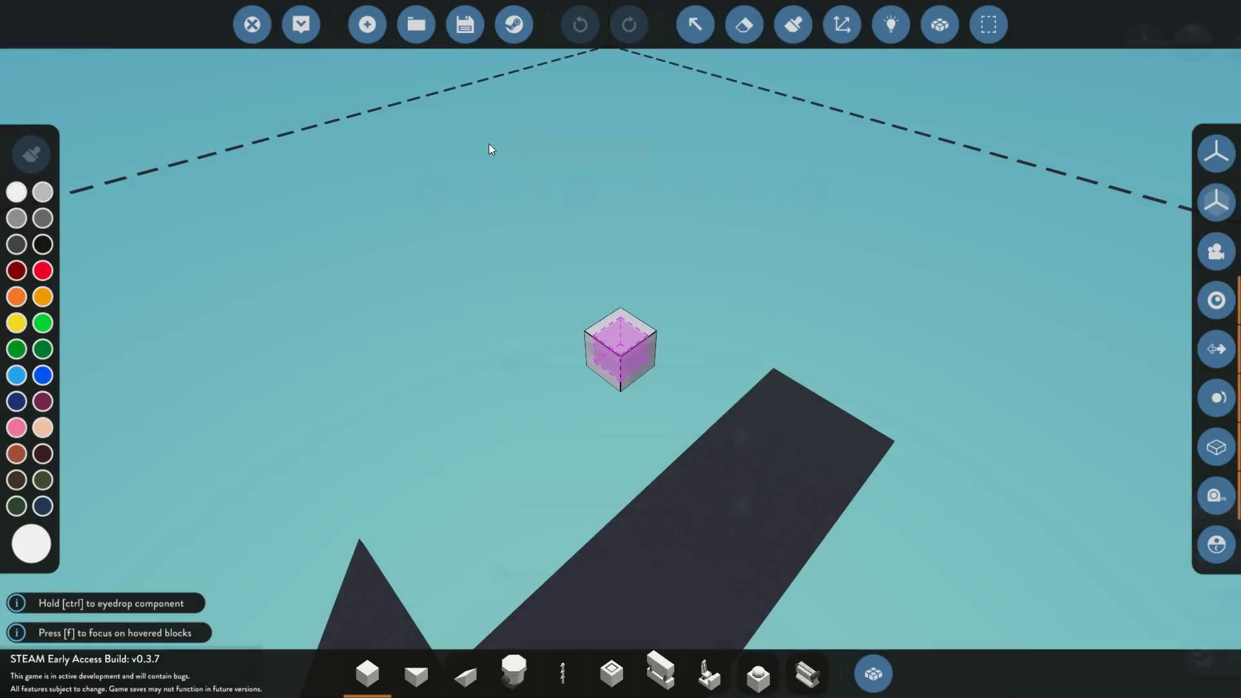
{"action": "left_click", "coordinate": [252, 25]}
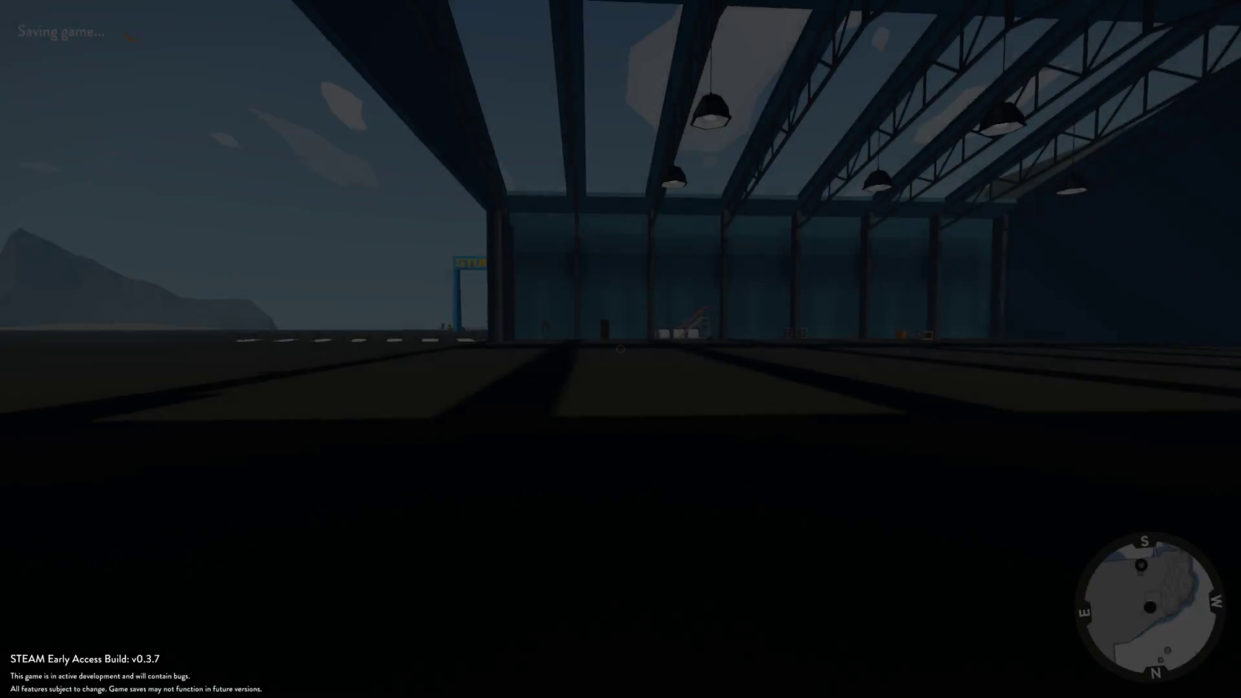
- Walk along the hangar, over the crosswalk and past the Stormworks gate to the AAR 607
{"action": "key", "text": "w"}
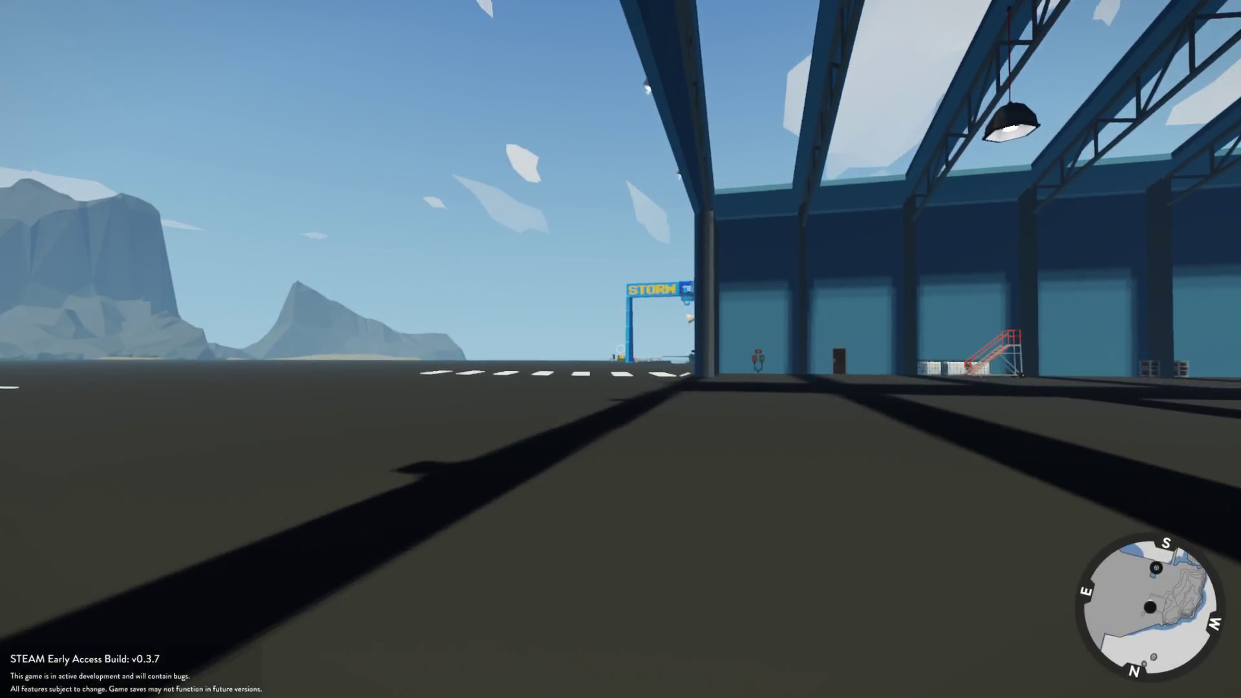
{"action": "key", "text": "w"}
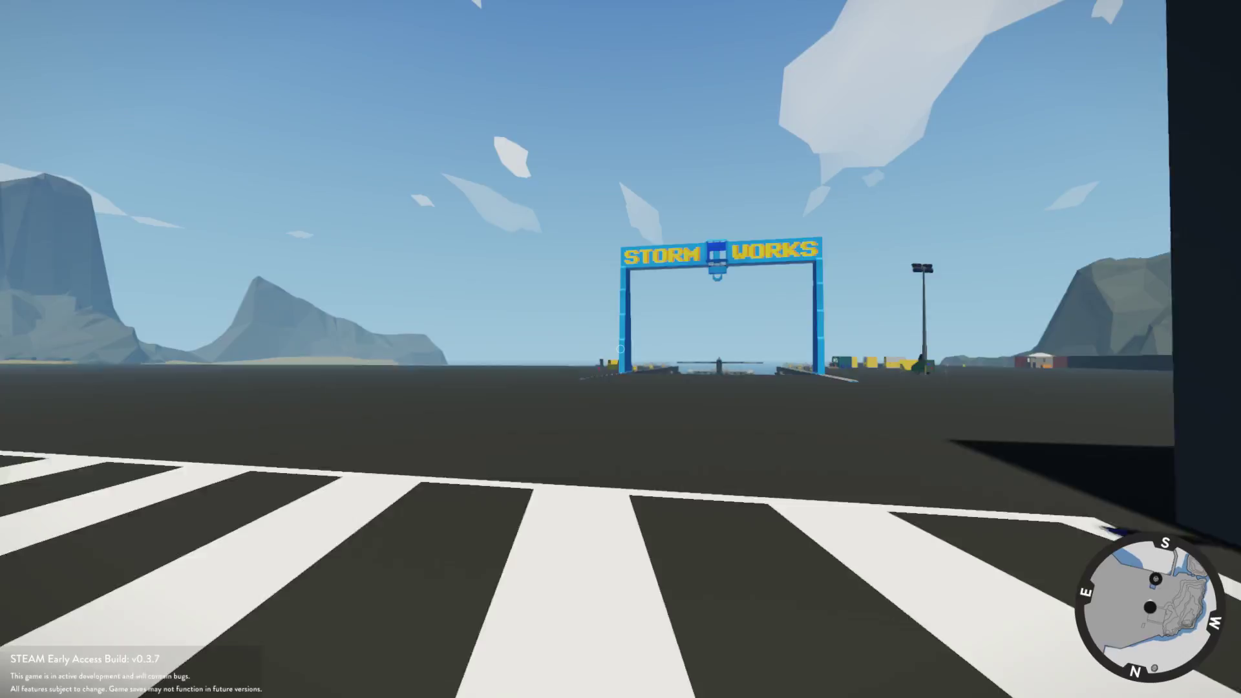
{"action": "key", "text": "w"}
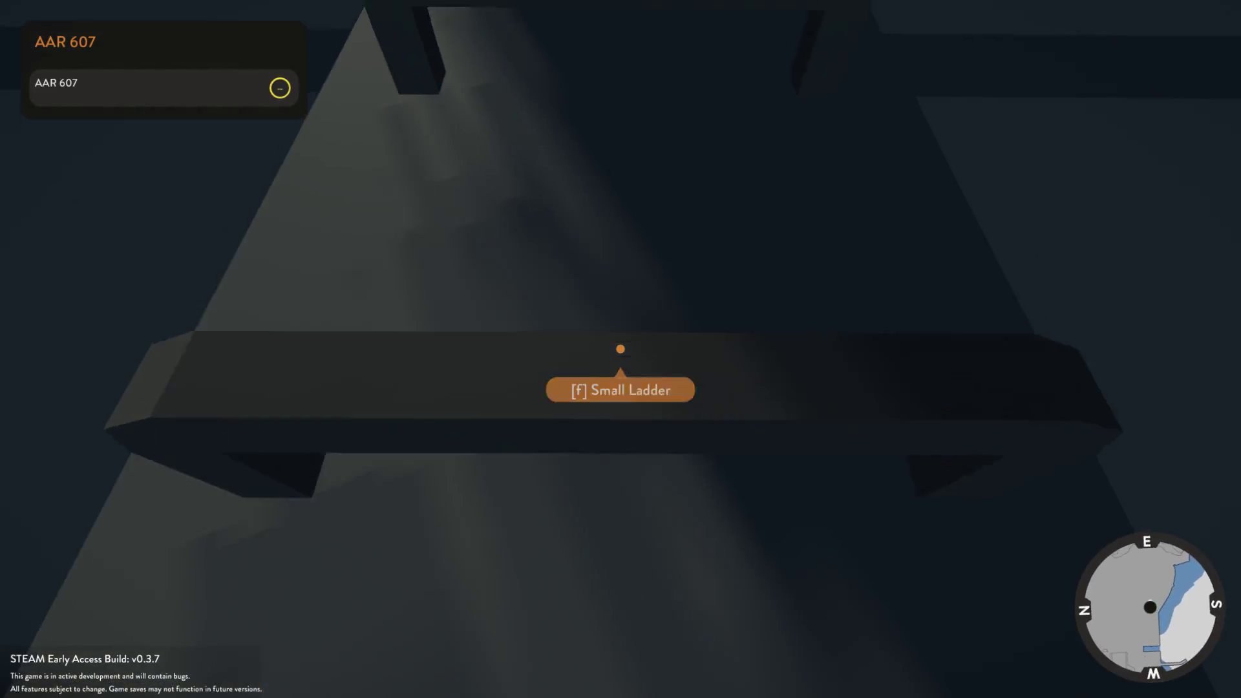
- Climb the AAR 607's small ladder up to the open hatch on top
{"action": "key", "text": "f"}
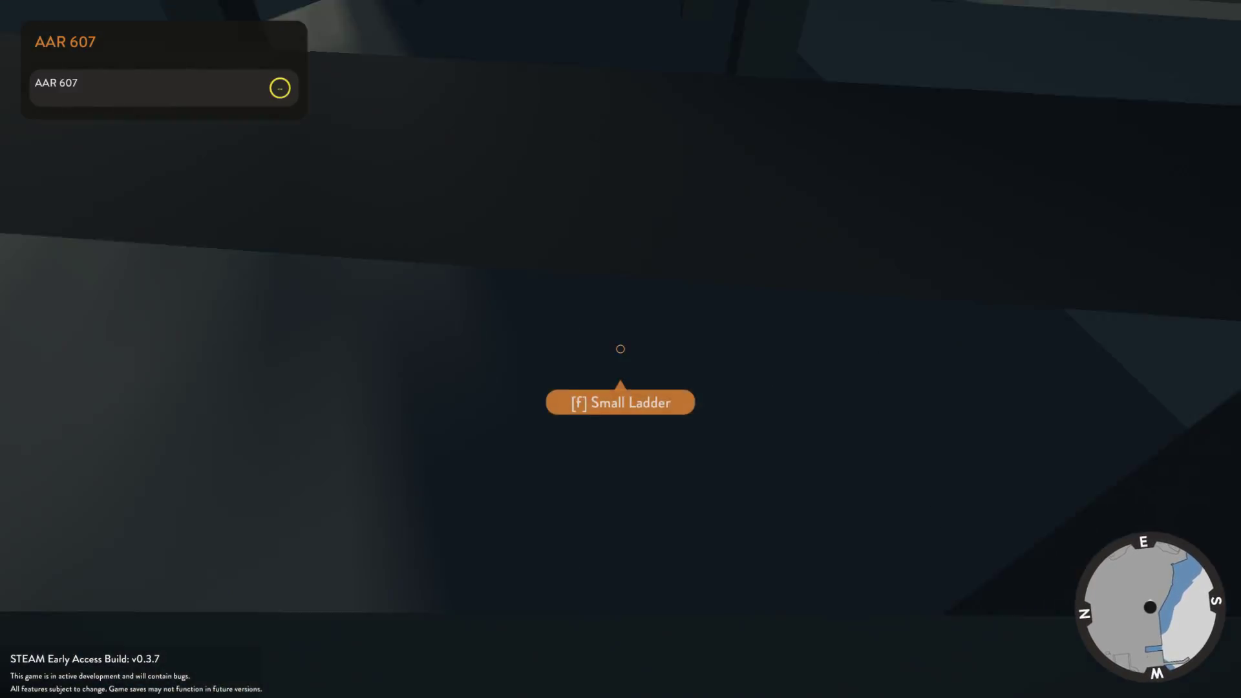
{"action": "key", "text": "f"}
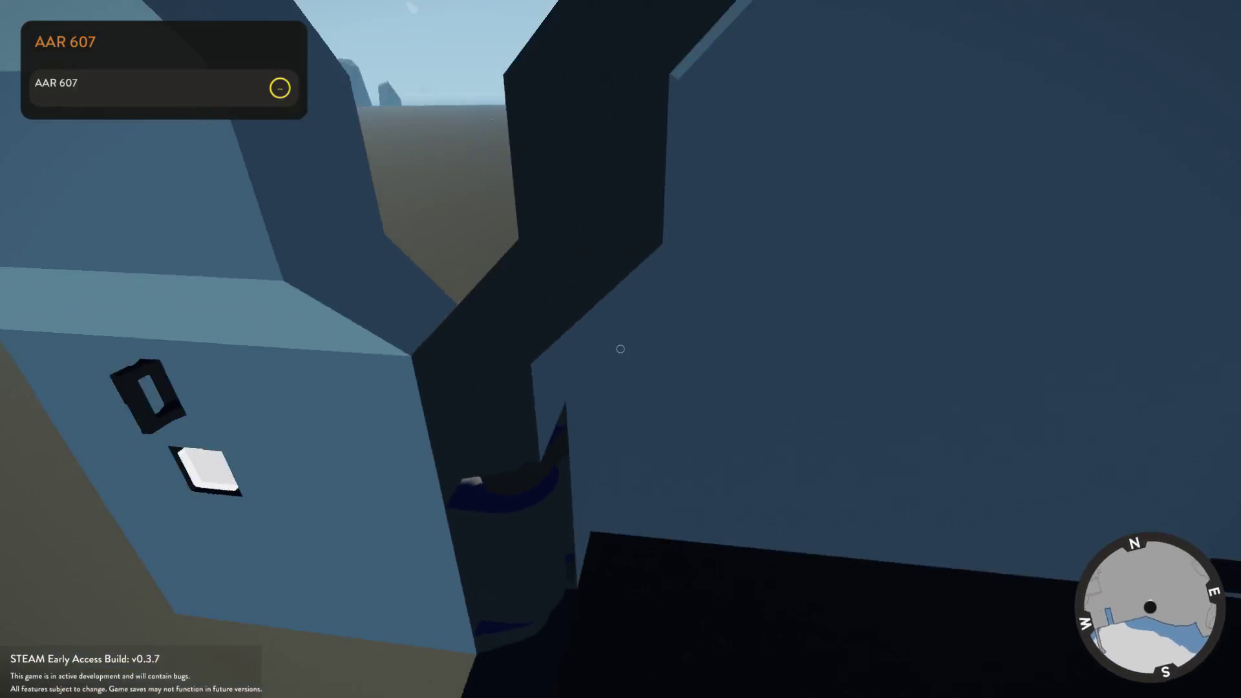
- Let go of the ladder handle and go through the door into the cabin
{"action": "key", "text": "e"}
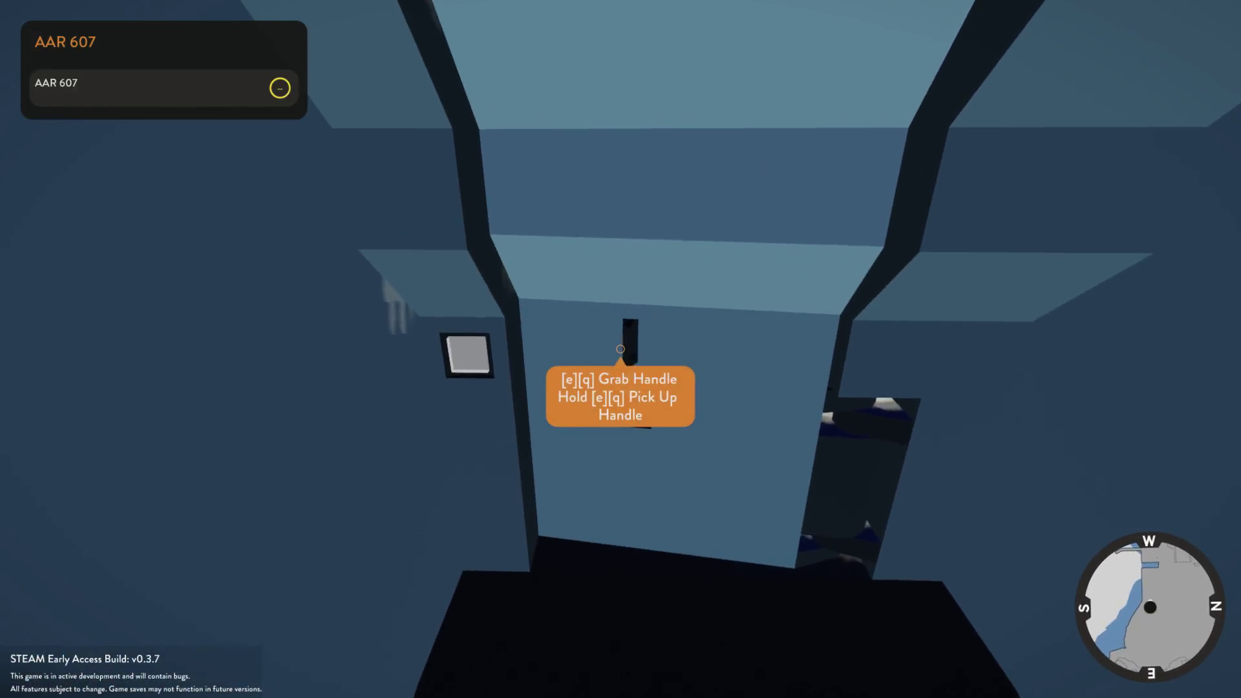
{"action": "key", "text": "e"}
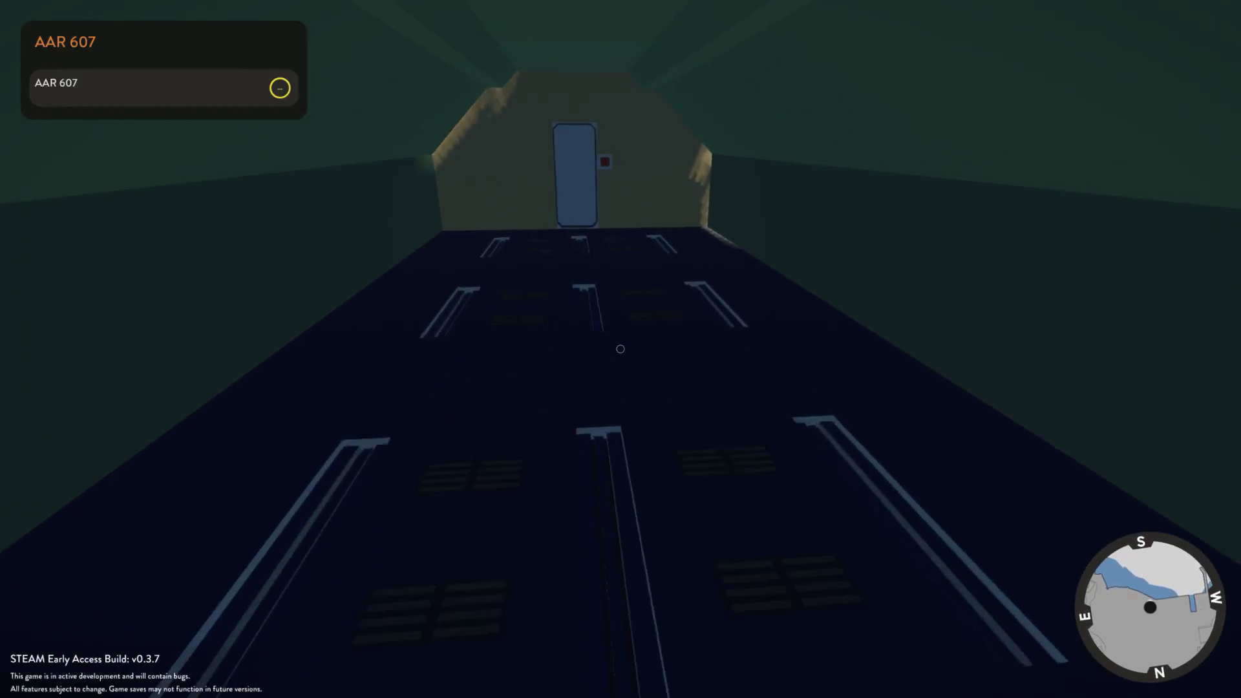
{"action": "key", "text": "e"}
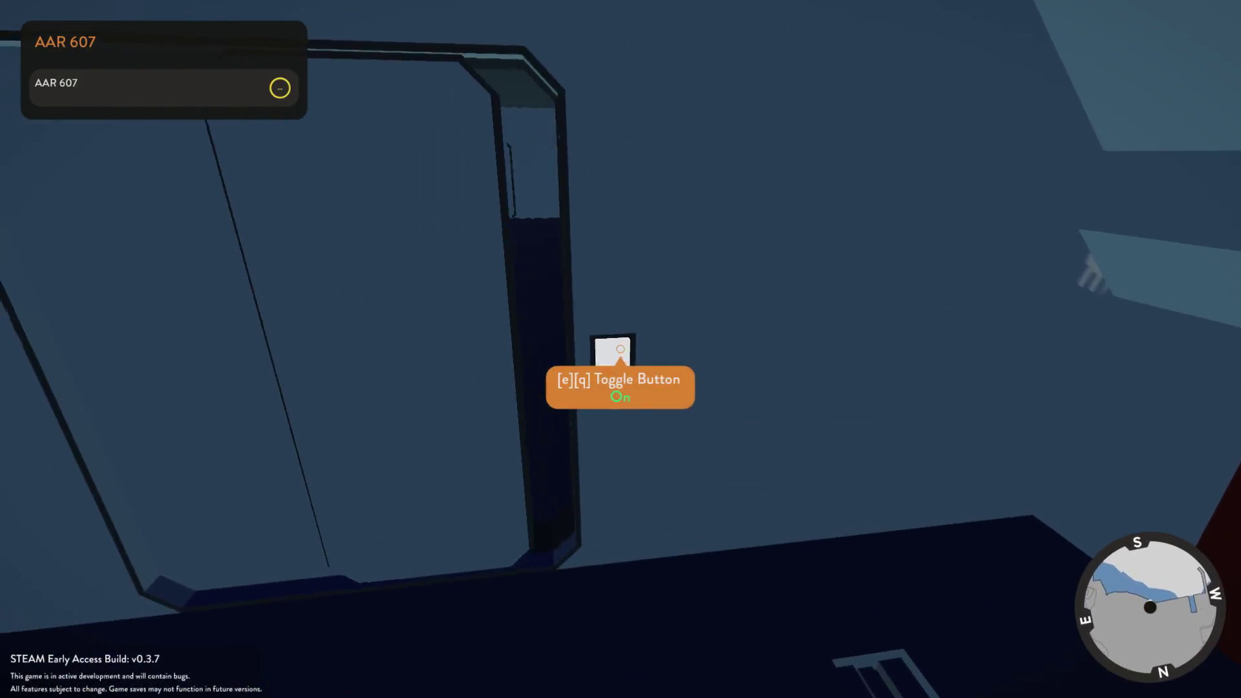
{"action": "key", "text": "e"}
- Walk past the seats, through the end door and down the stairwell to the boom controls
{"action": "key", "text": "w"}
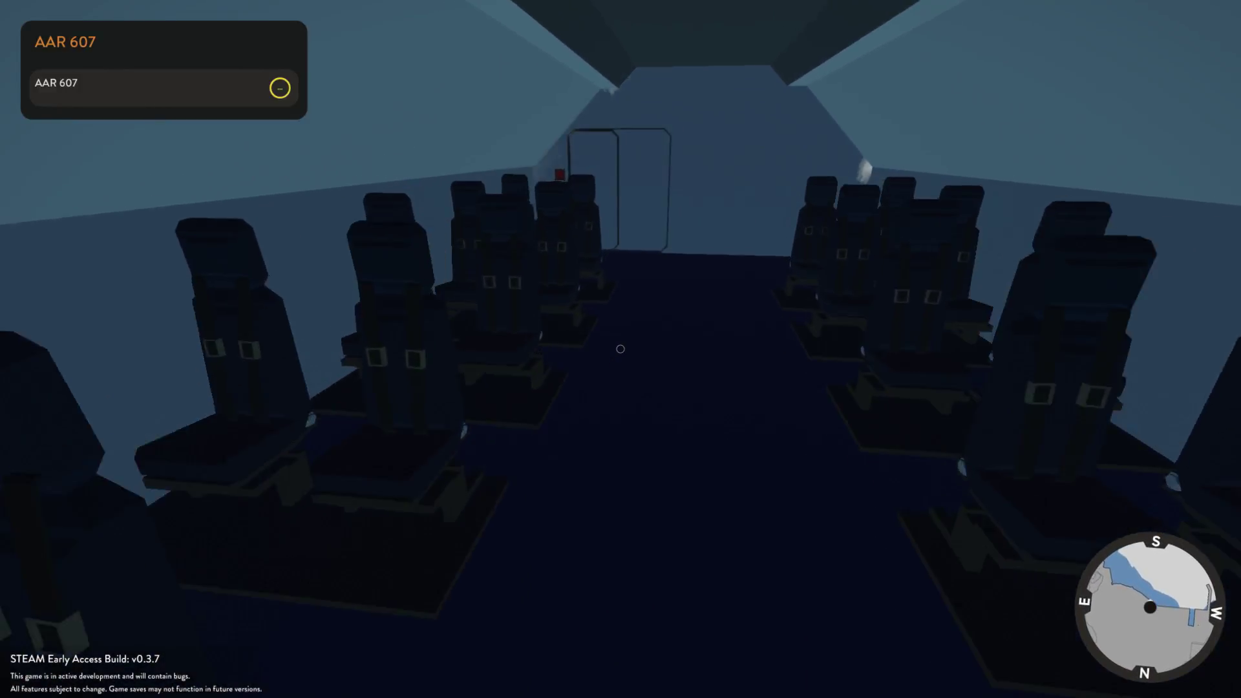
{"action": "key", "text": "w"}
{"action": "key", "text": "e"}
{"action": "key", "text": "w"}
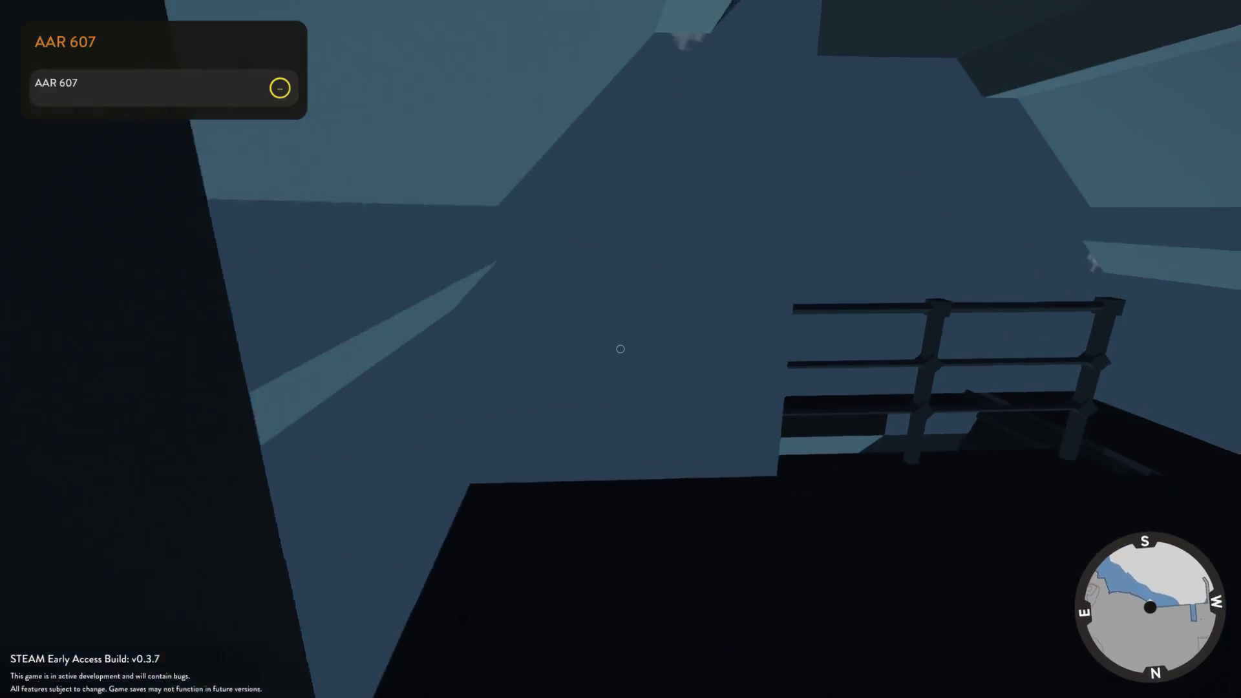
{"action": "key", "text": "w"}
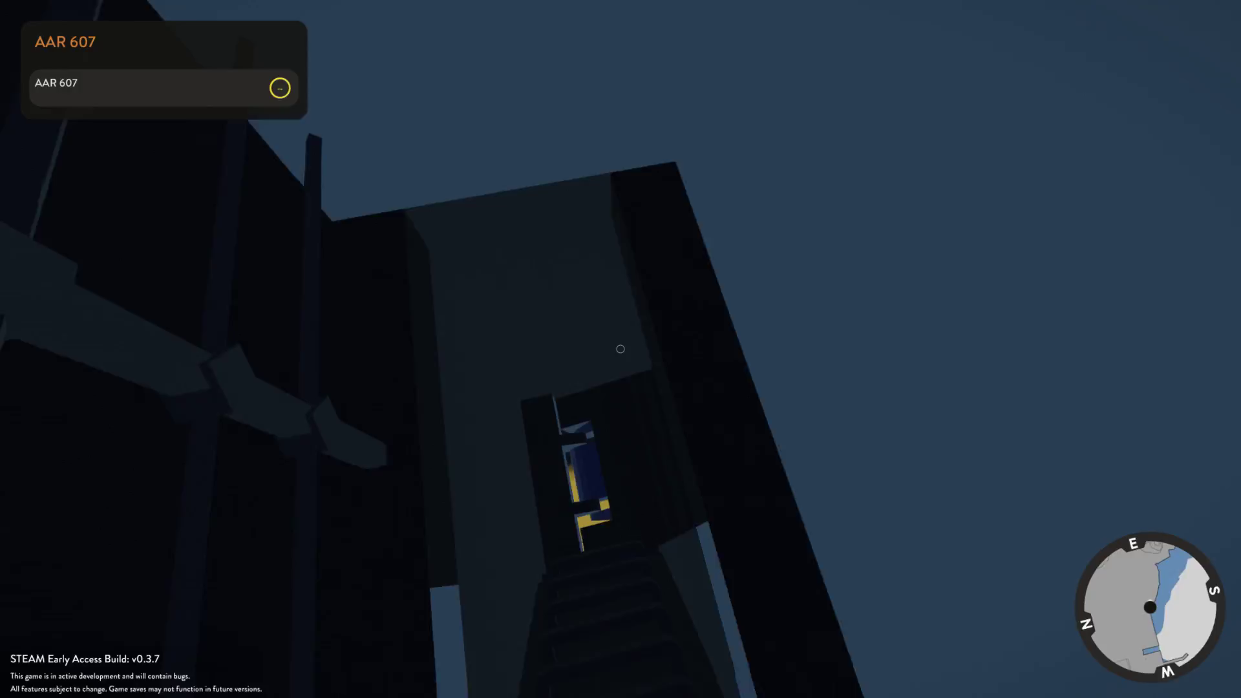
{"action": "key", "text": "w"}
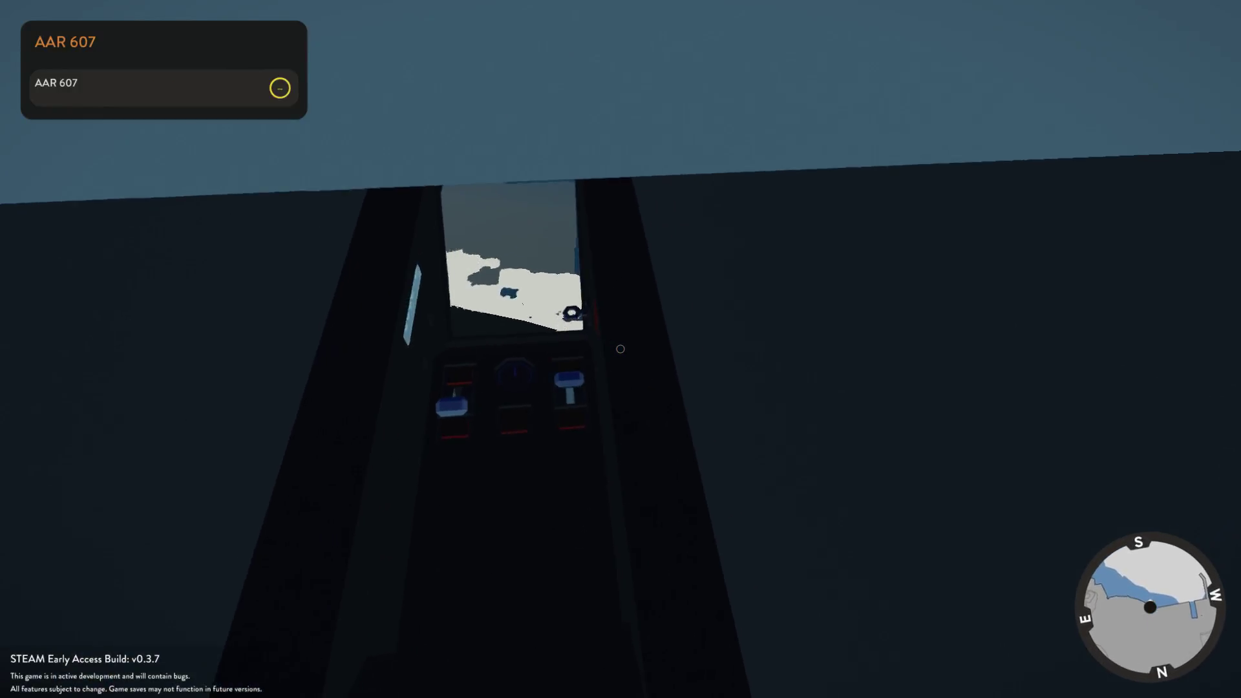
{"action": "key", "text": "w"}
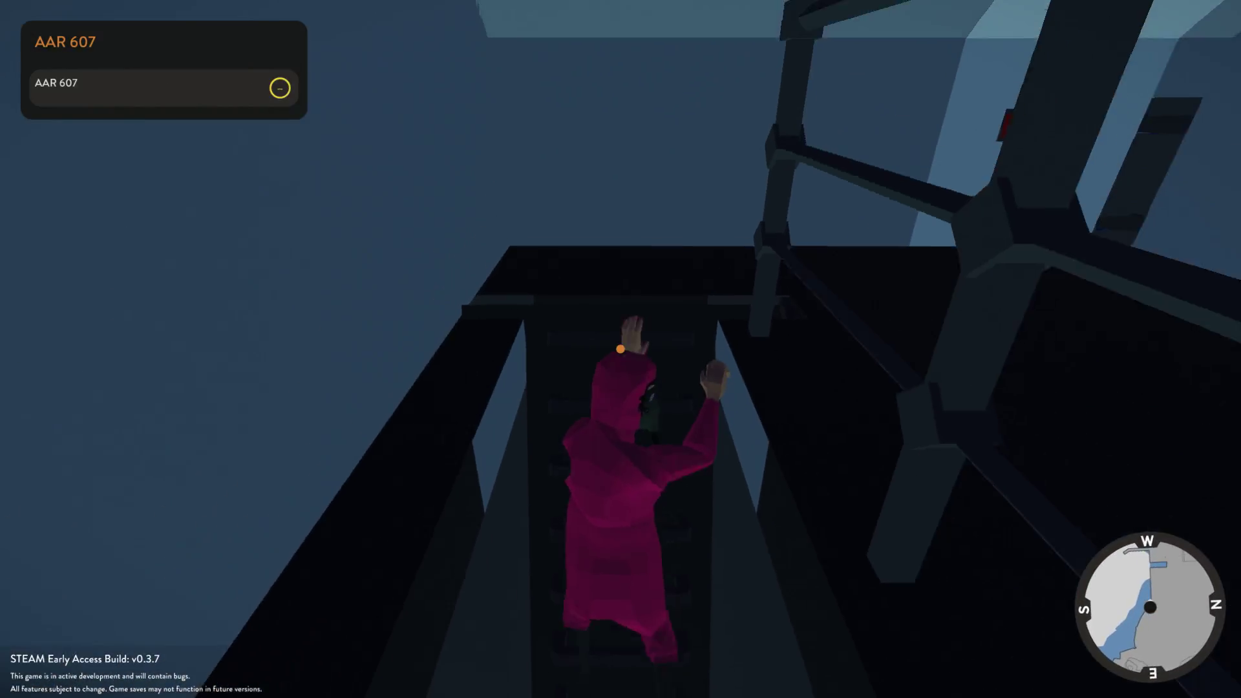
- Climb back into the cabin and walk forward through the passenger aisle and doors
{"action": "key", "text": "w"}
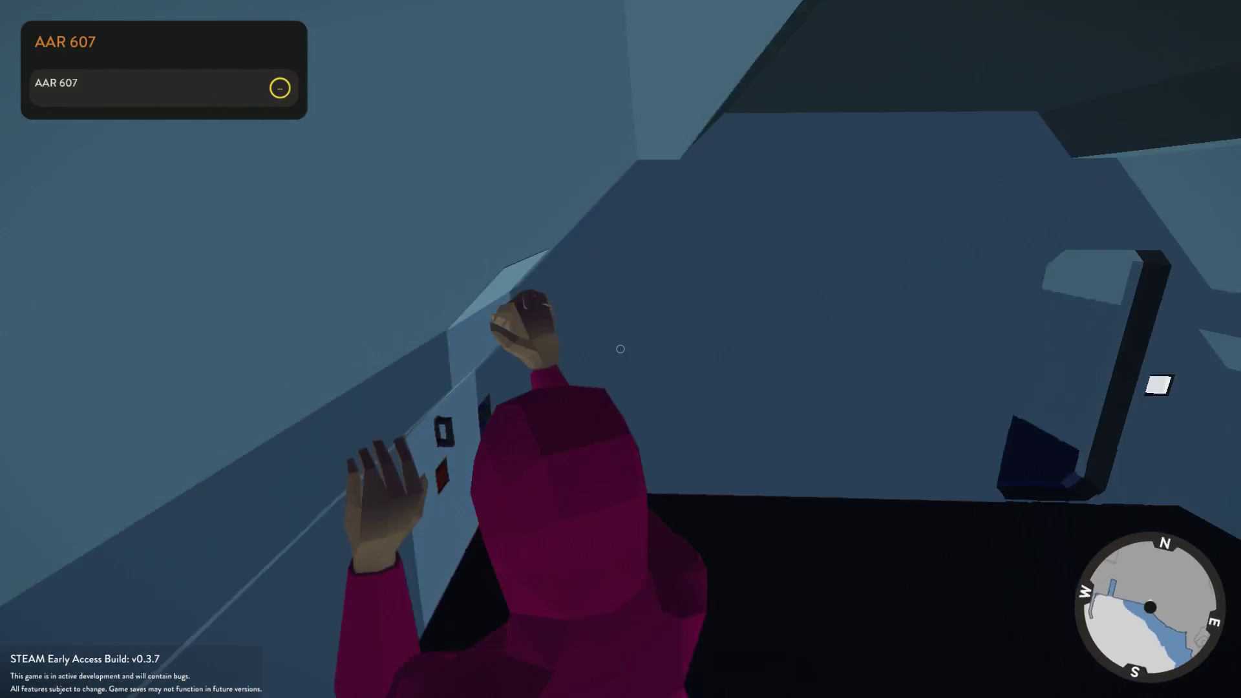
{"action": "key", "text": "w"}
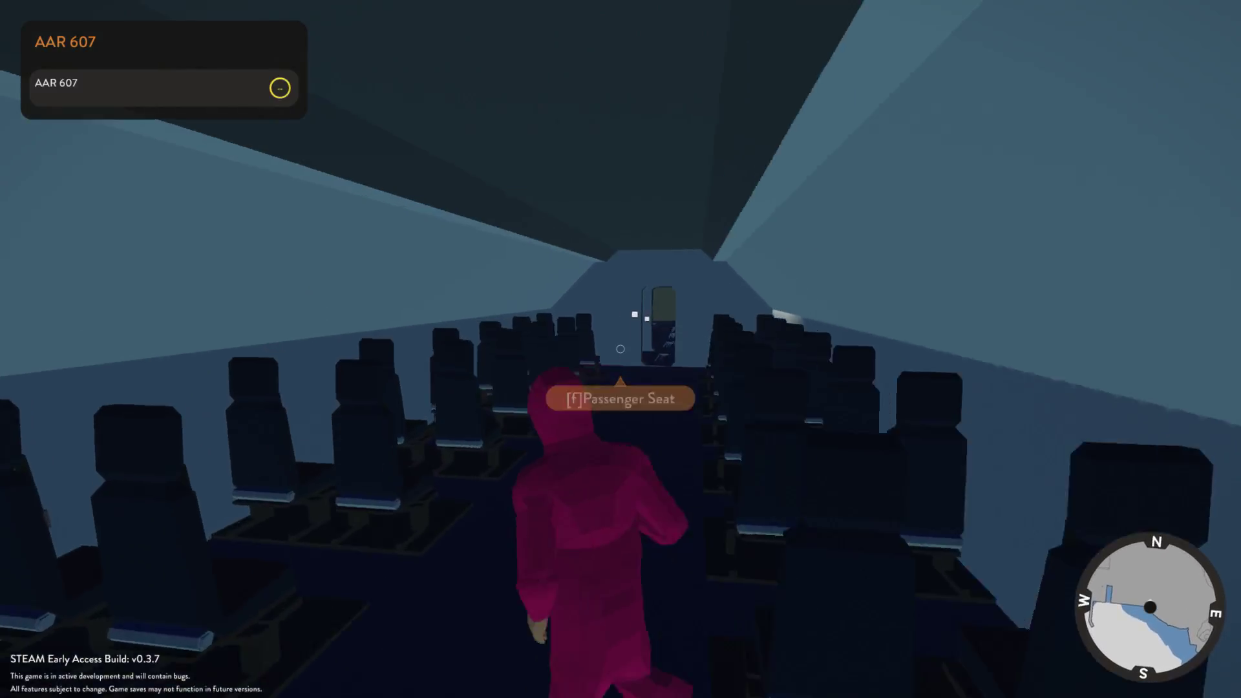
{"action": "key", "text": "w"}
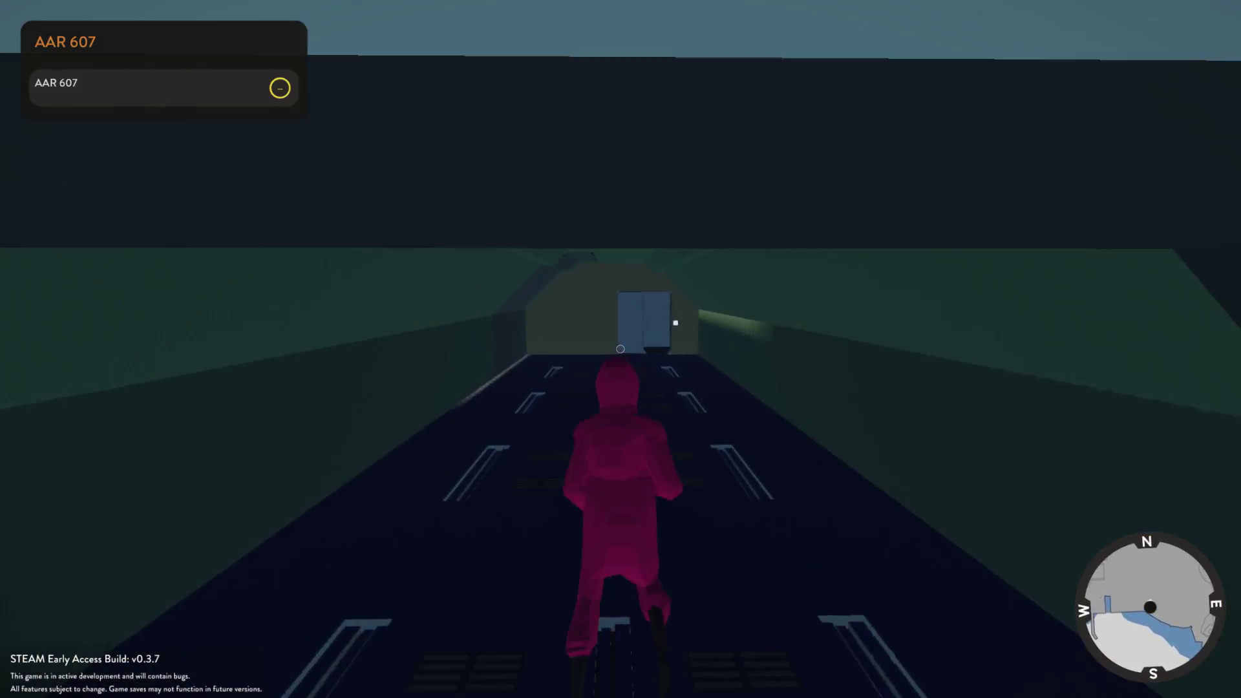
{"action": "key", "text": "w"}
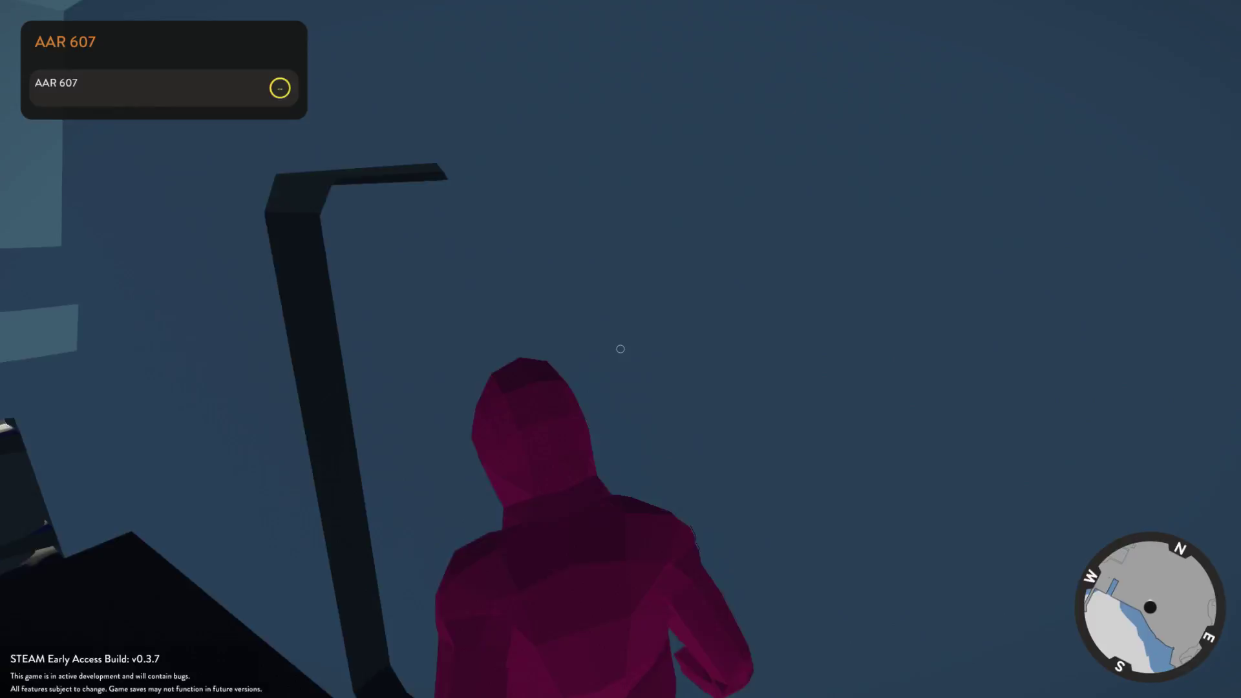
- Switch the red wall toggle on, then continue forward into the cockpit
{"action": "key", "text": "w"}
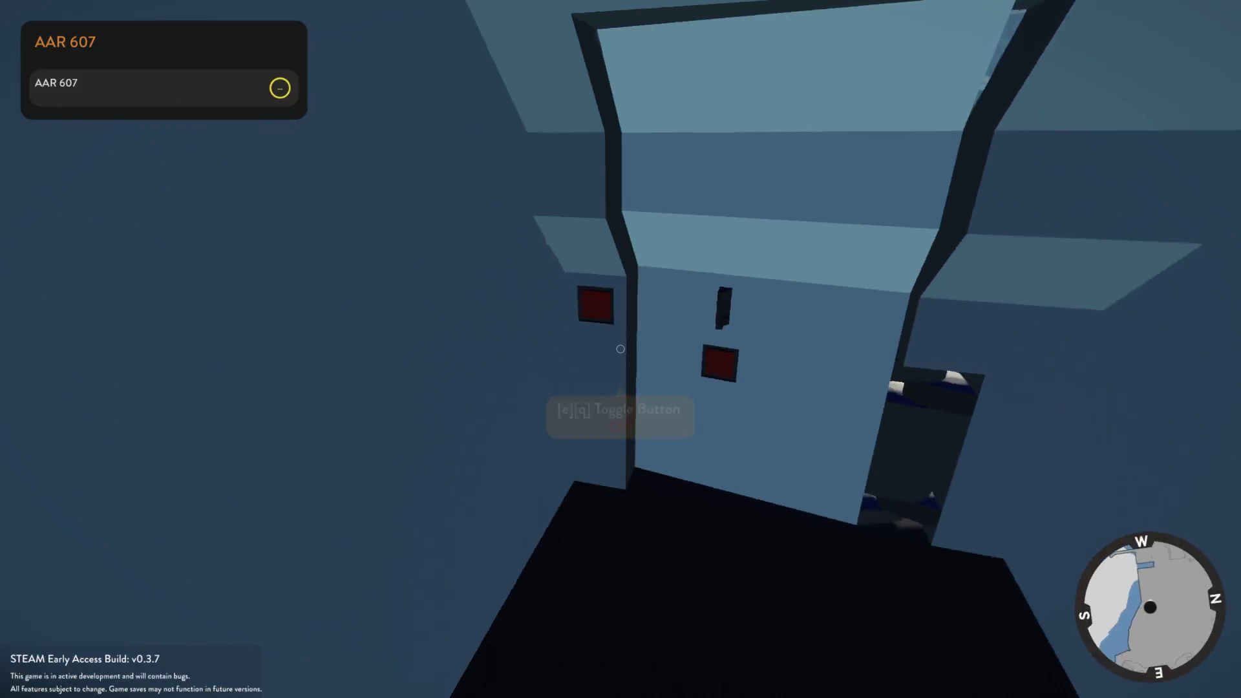
{"action": "key", "text": "w"}
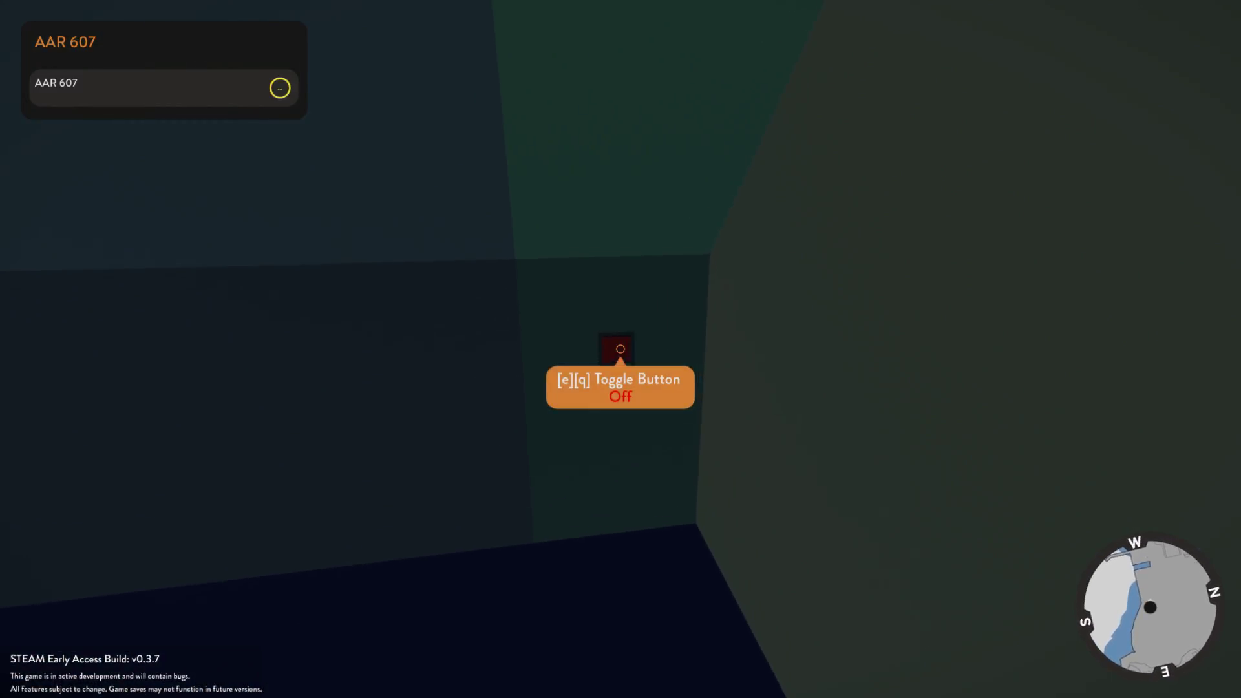
{"action": "key", "text": "e"}
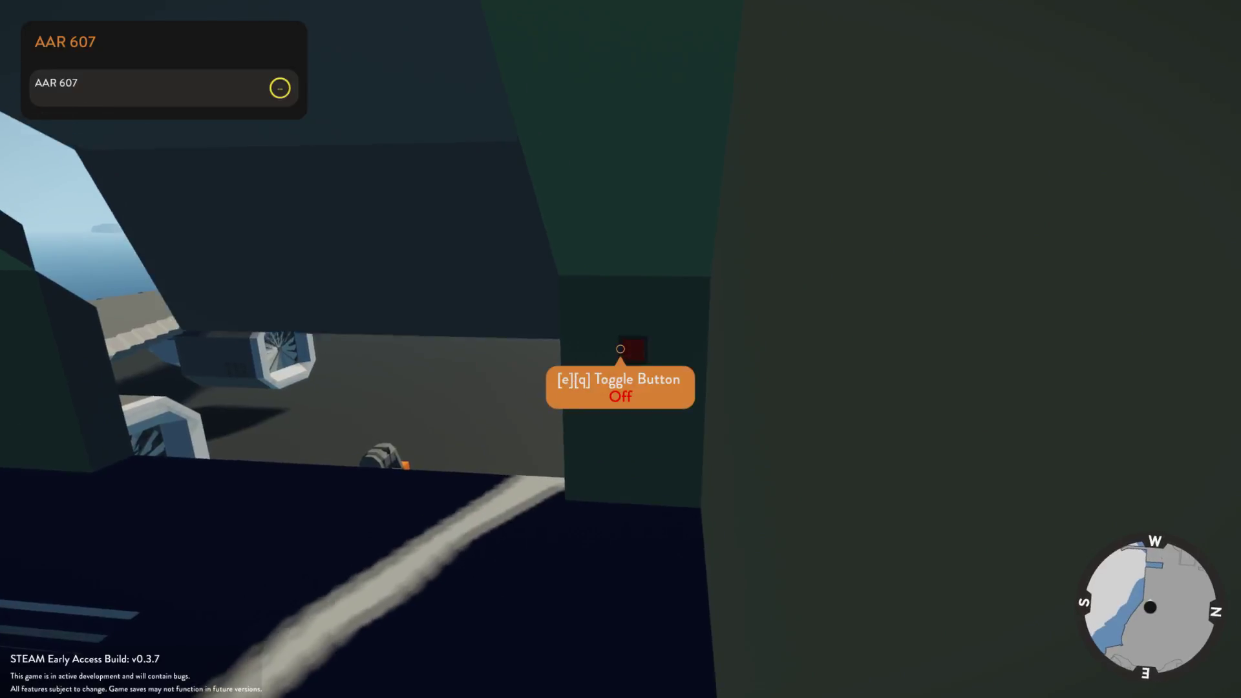
{"action": "key", "text": "w"}
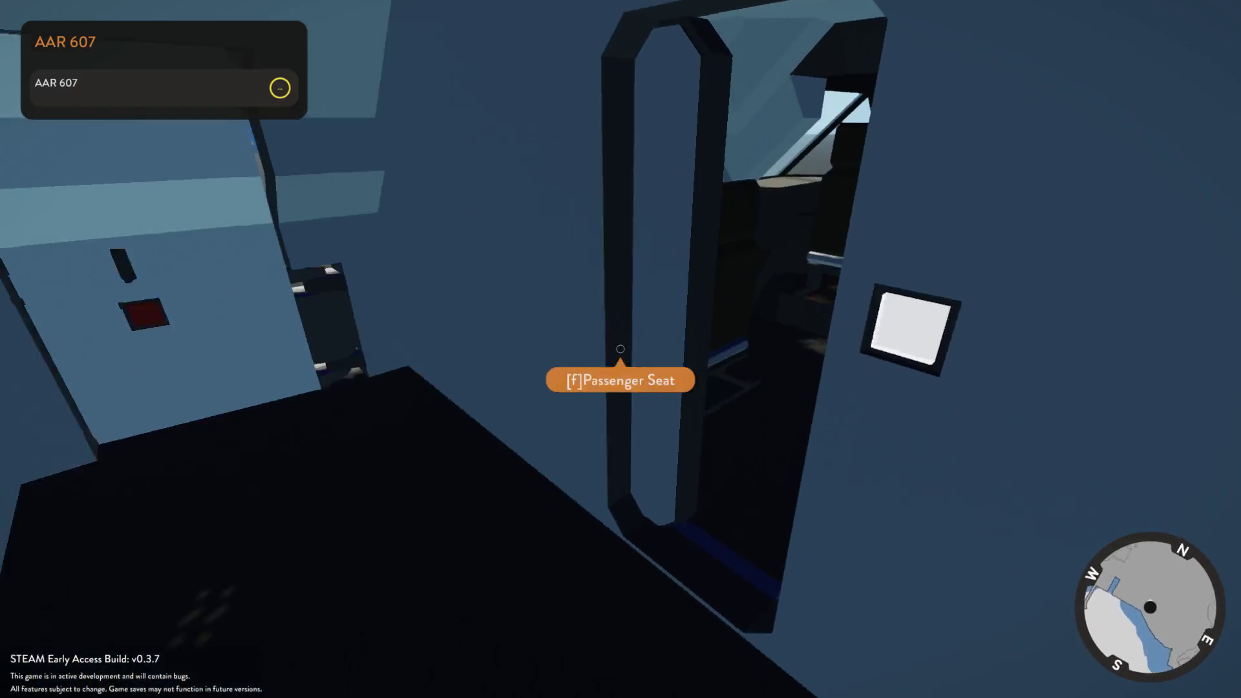
{"action": "key", "text": "w"}
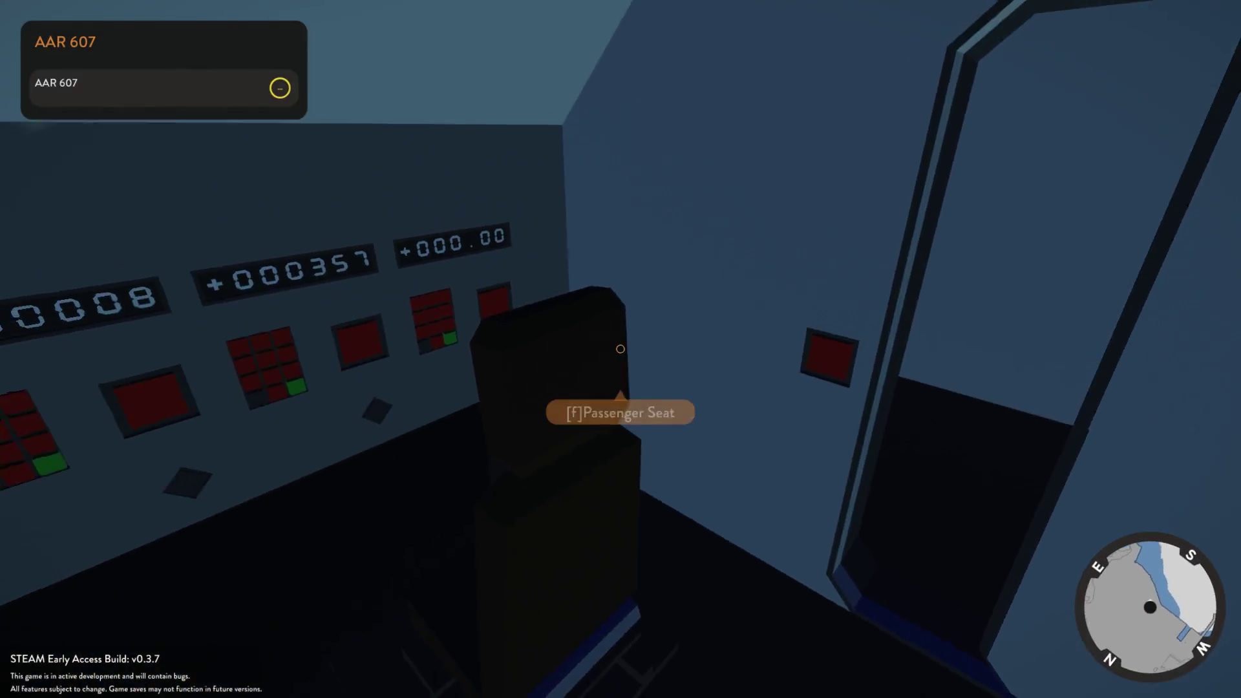
- Sit in the front pilot seat, start engines 1 and 2, and turn the APU on
{"action": "key", "text": "w"}
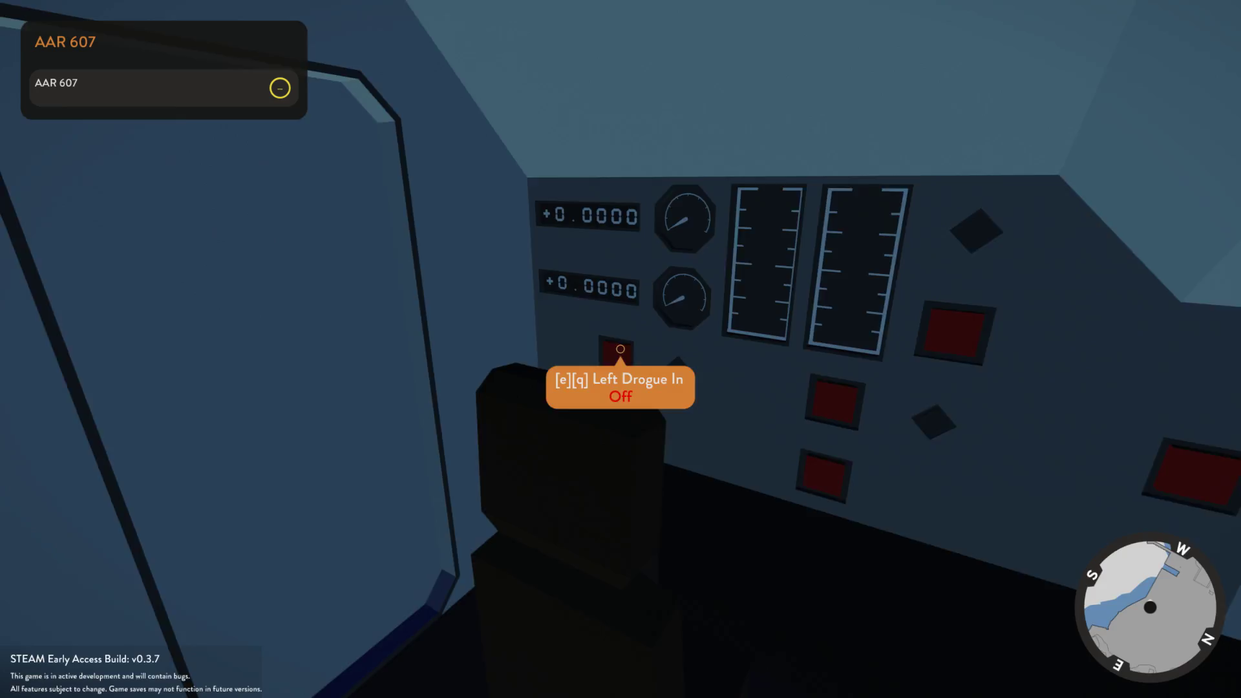
{"action": "key", "text": "w"}
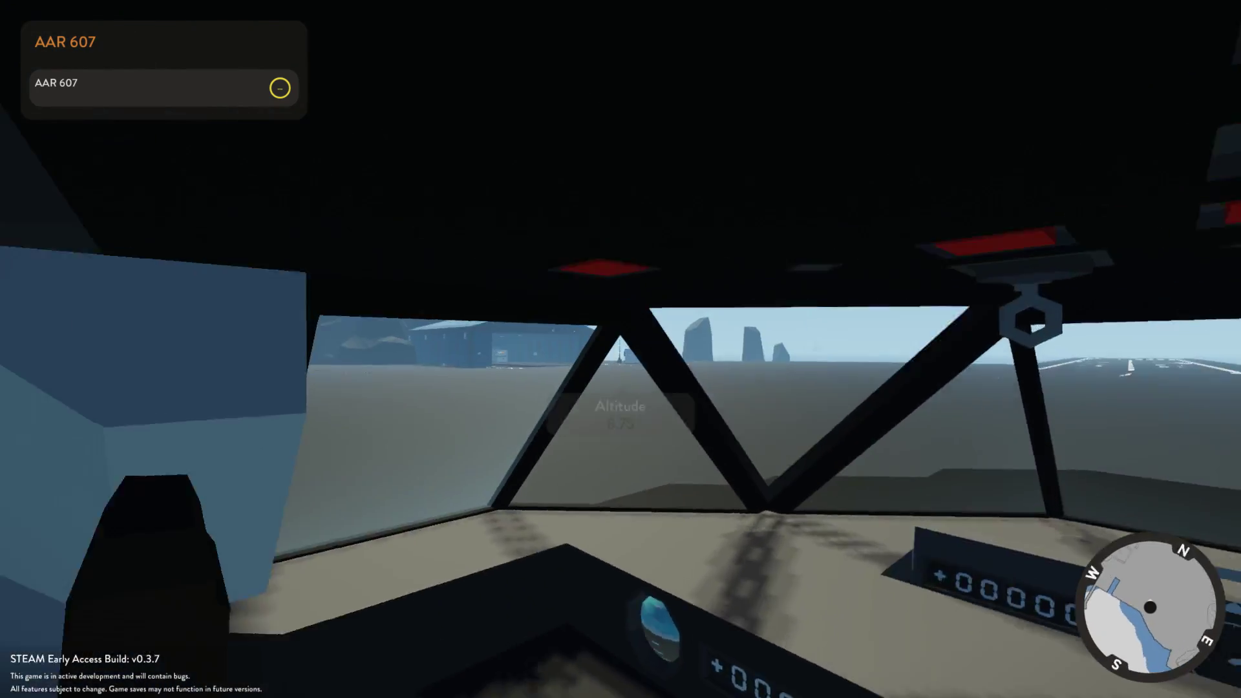
{"action": "key", "text": "w"}
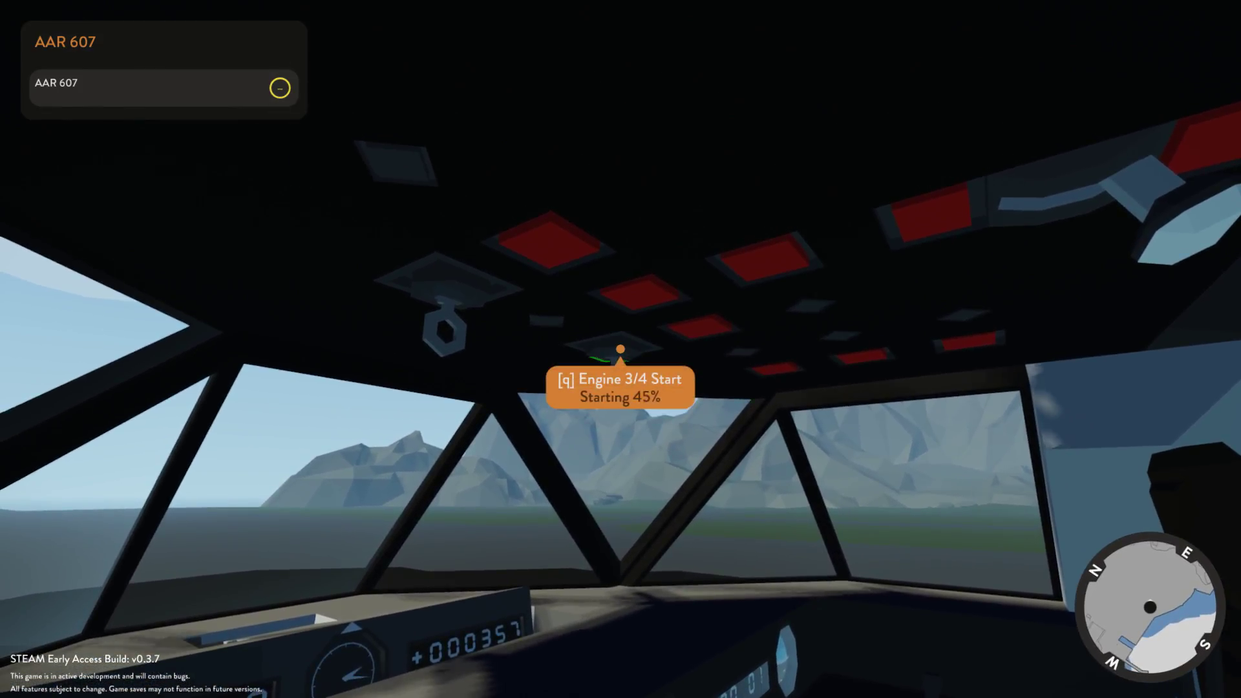
{"action": "key", "text": "q"}
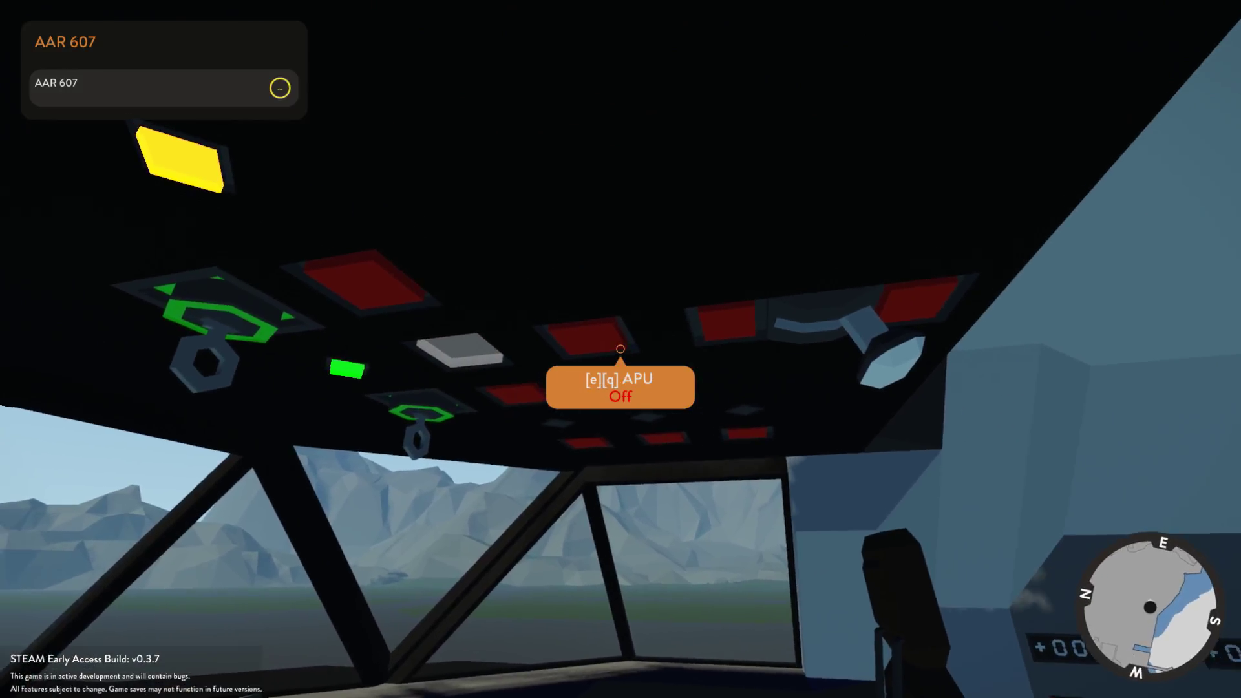
{"action": "key", "text": "e"}
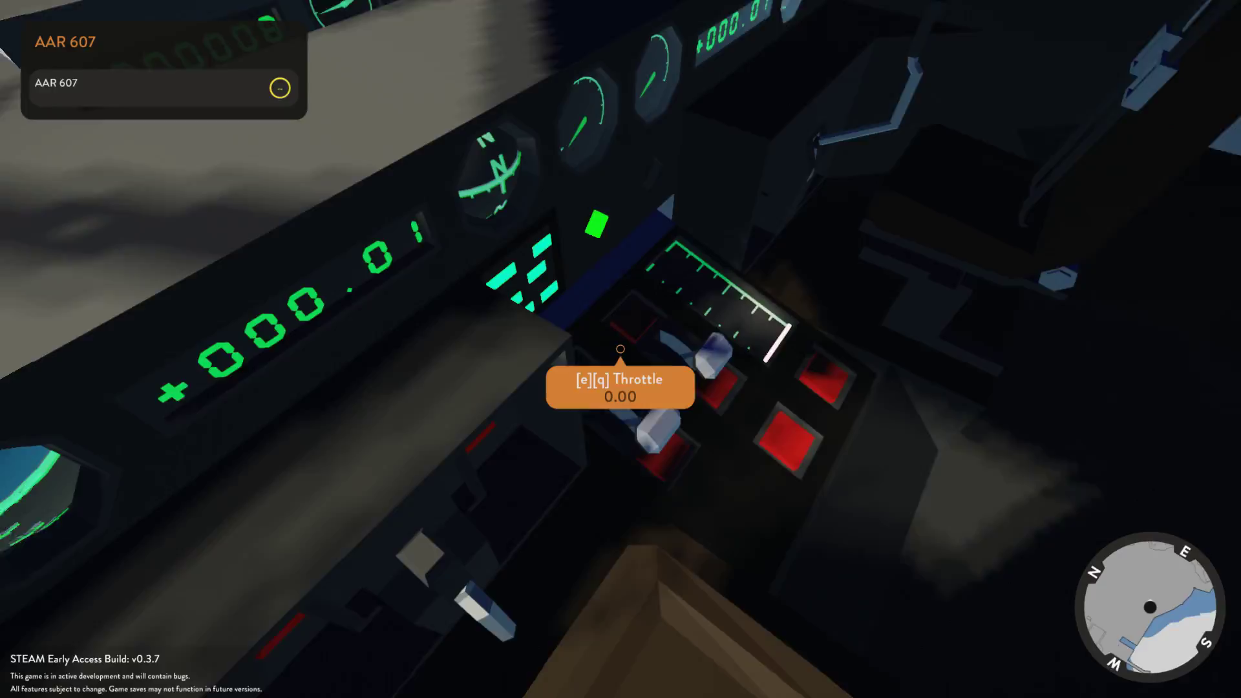
- Lower flaps slightly, enable control switching, set throttle near 0.45, then leave the pilot seat
{"action": "key", "text": "q"}
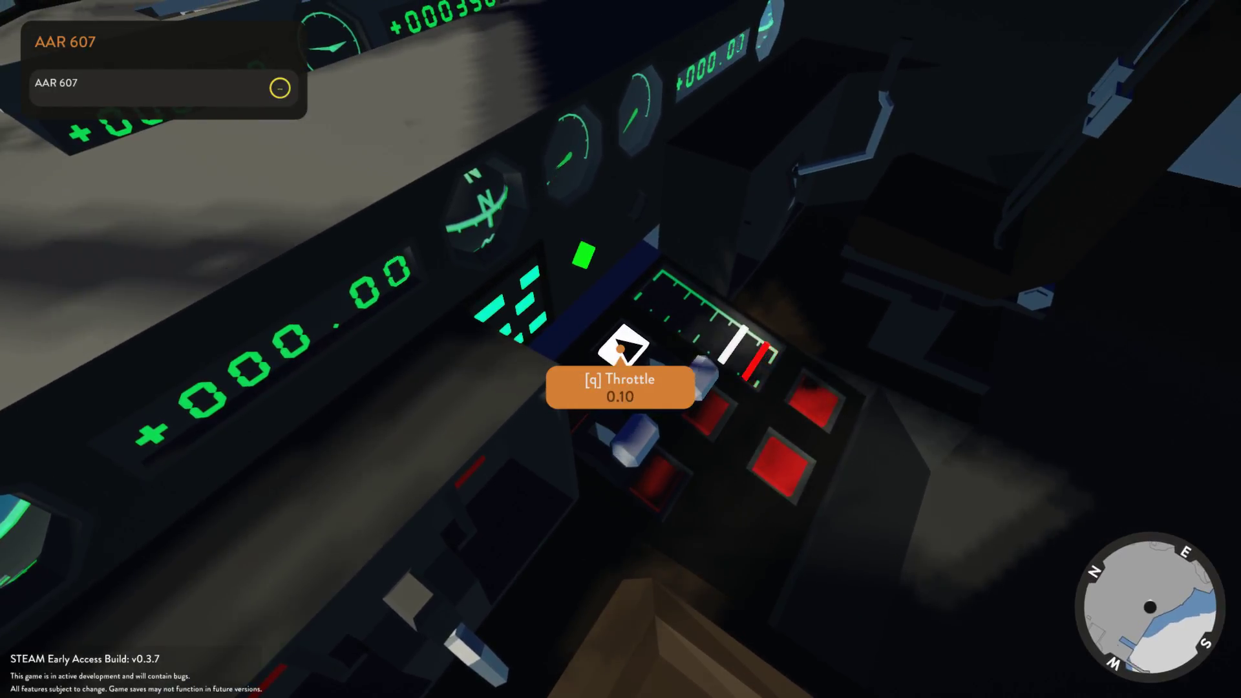
{"action": "key", "text": "q"}
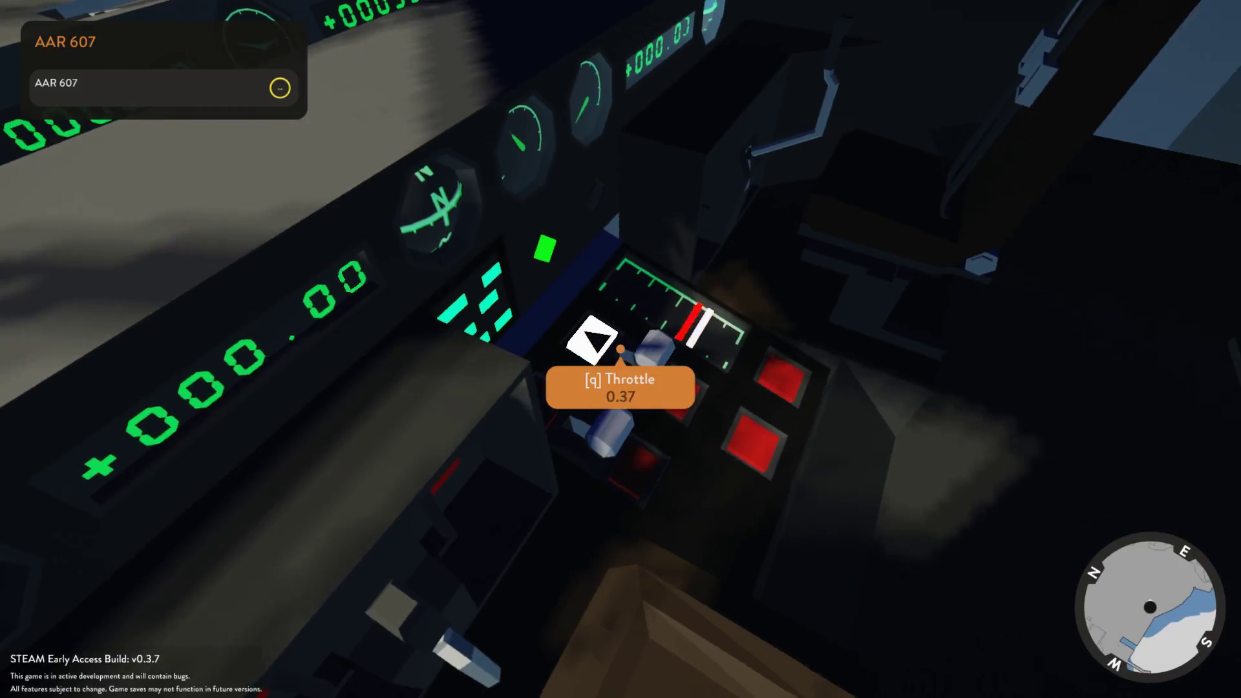
{"action": "key", "text": "q"}
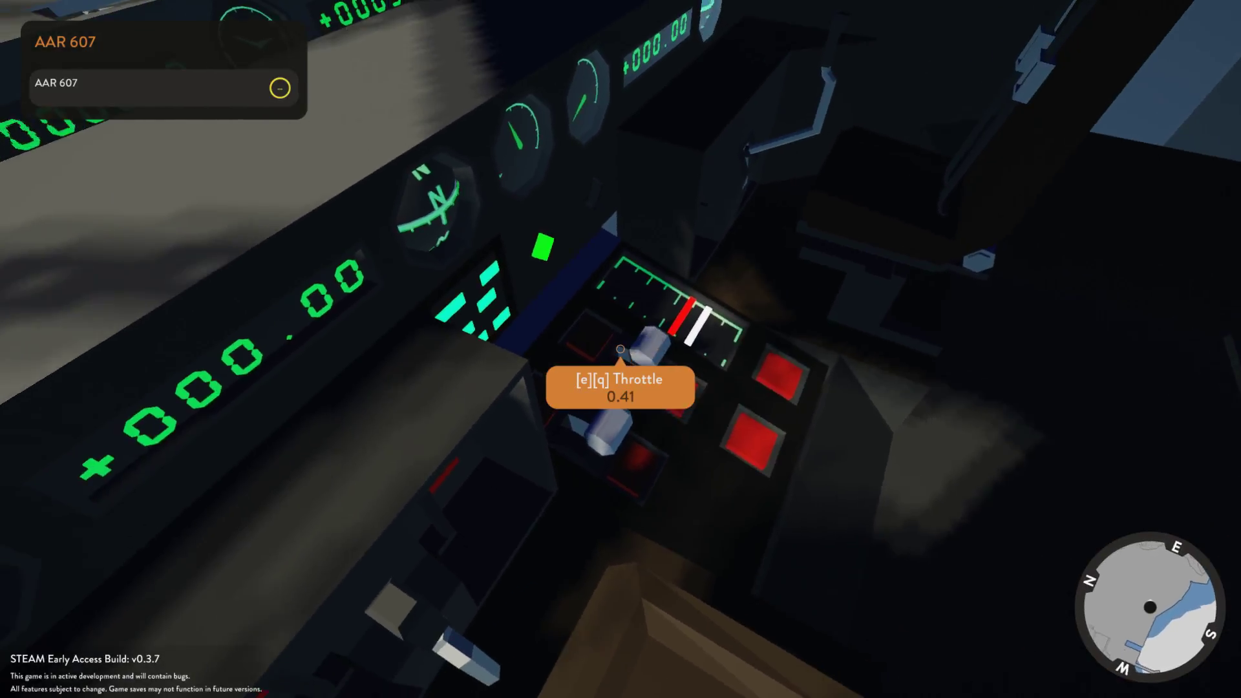
{"action": "key", "text": "e"}
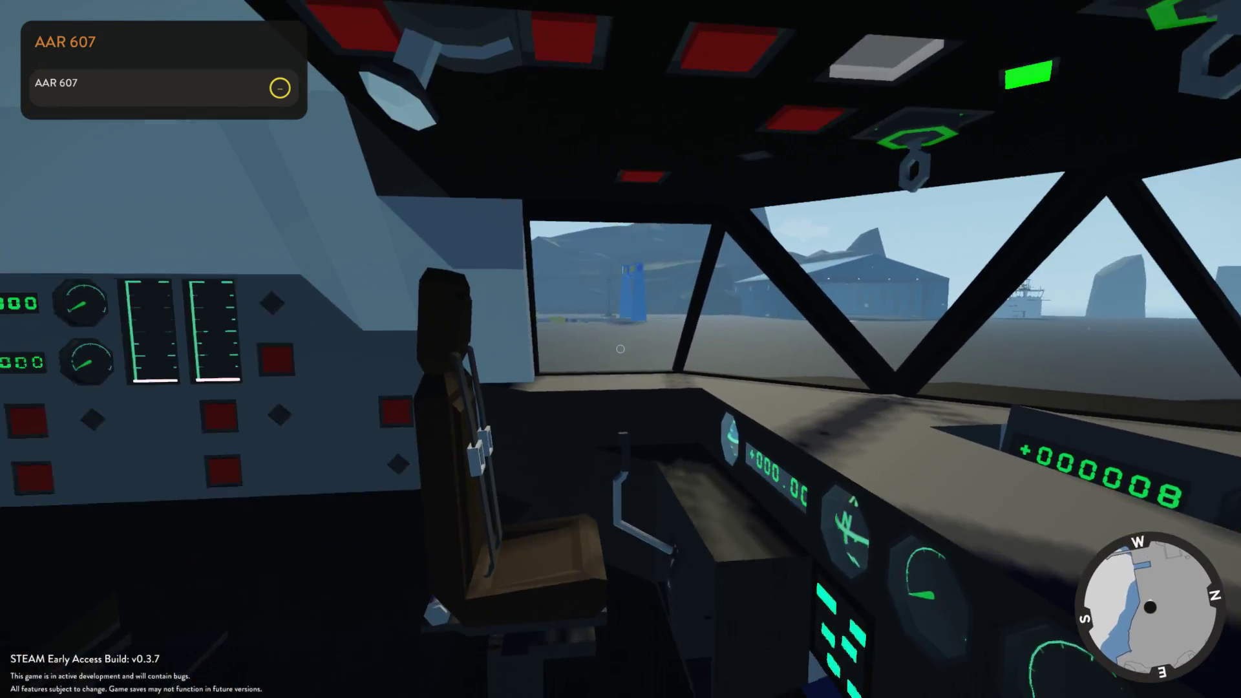
{"action": "key", "text": "f"}
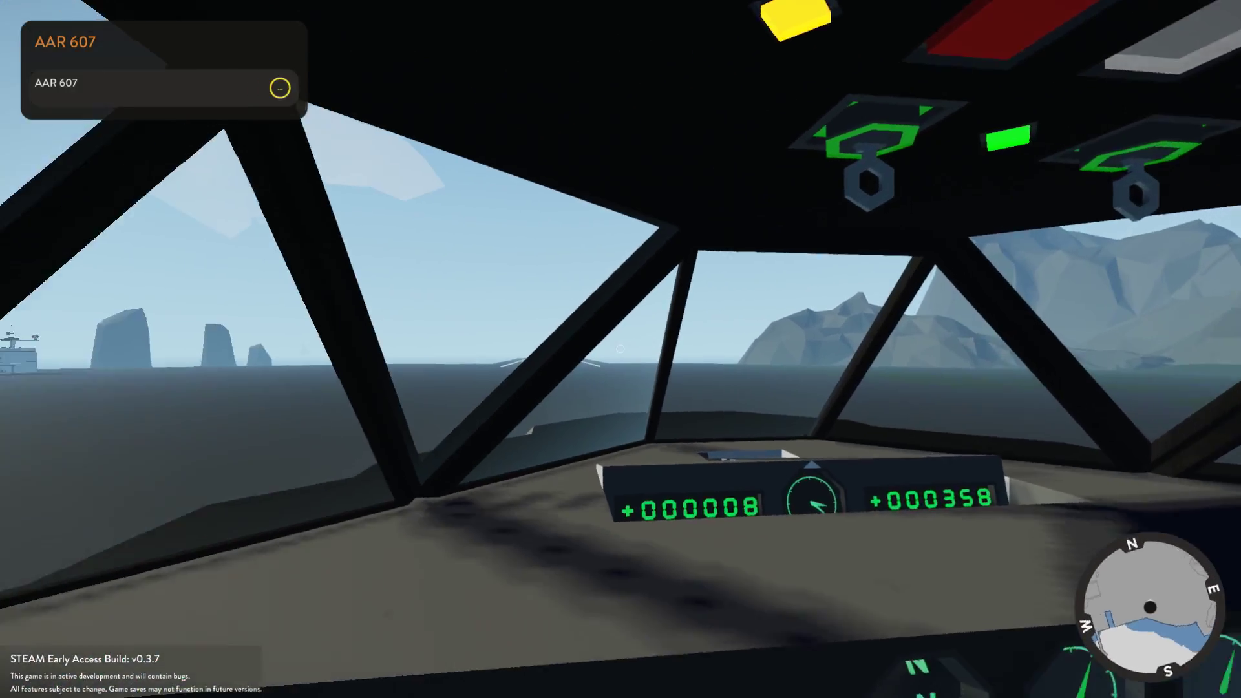
{"action": "key", "text": "f"}
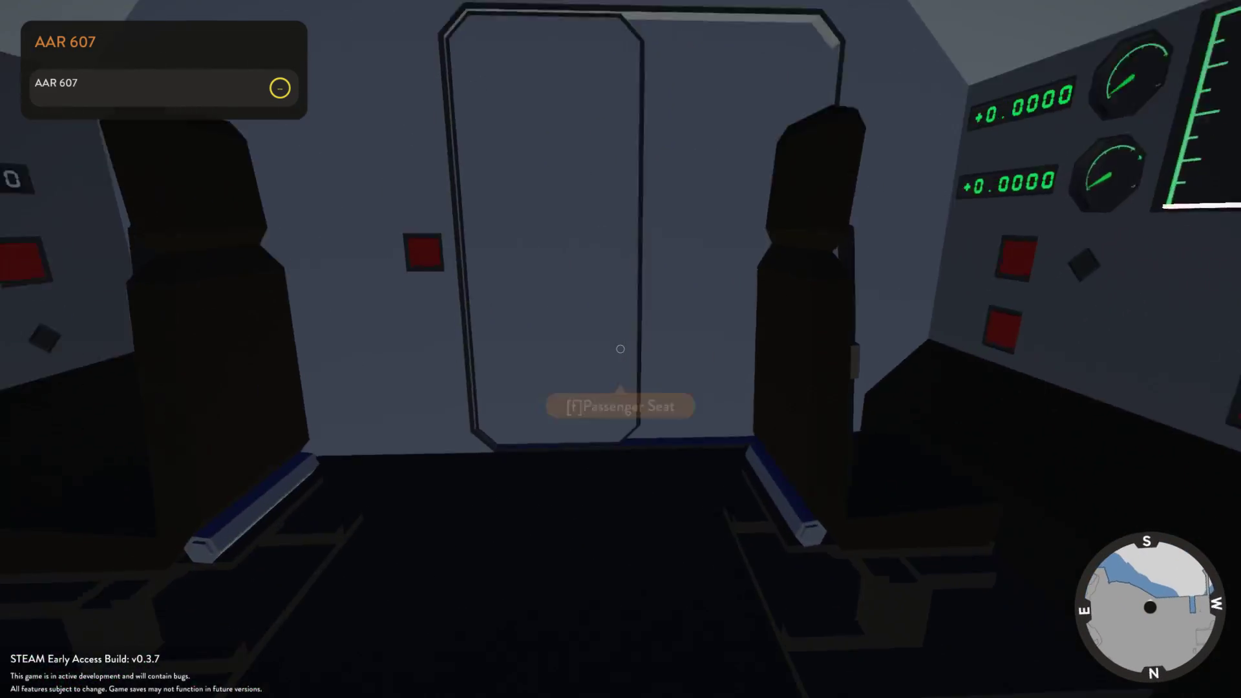
- Go back through the cockpit door and exit the aircraft through the side door
{"action": "key", "text": "w"}
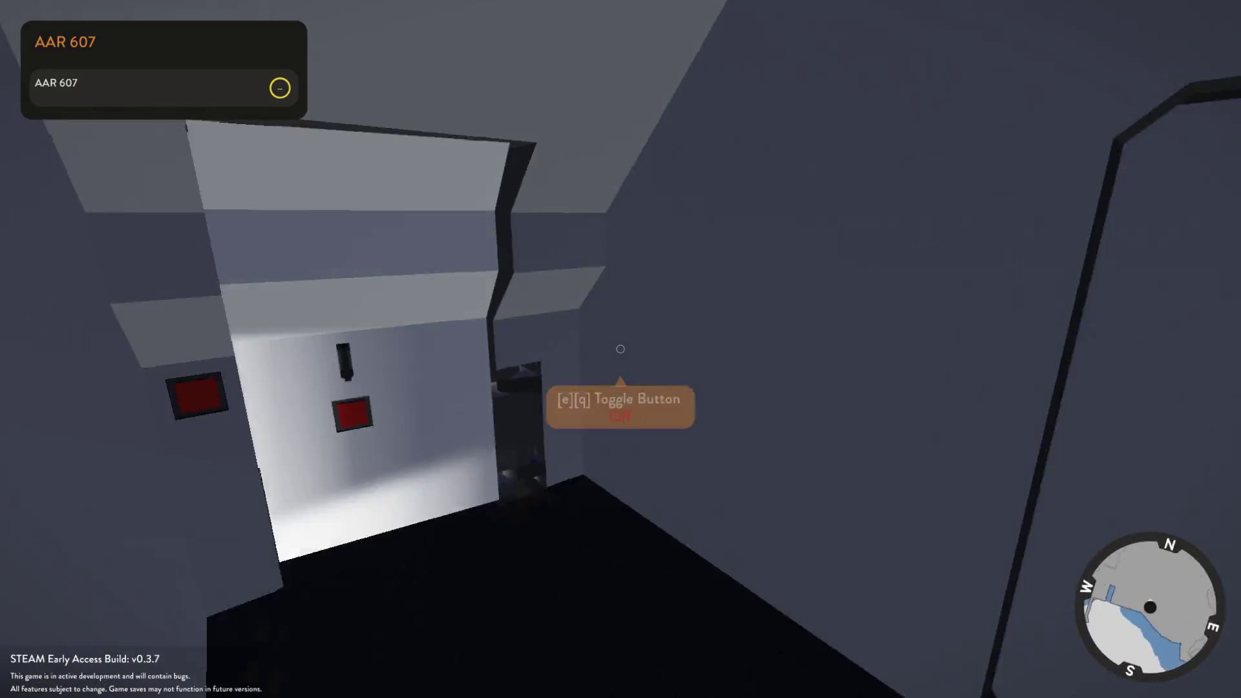
{"action": "key", "text": "w"}
{"action": "key", "text": "q"}
{"action": "key", "text": "w"}
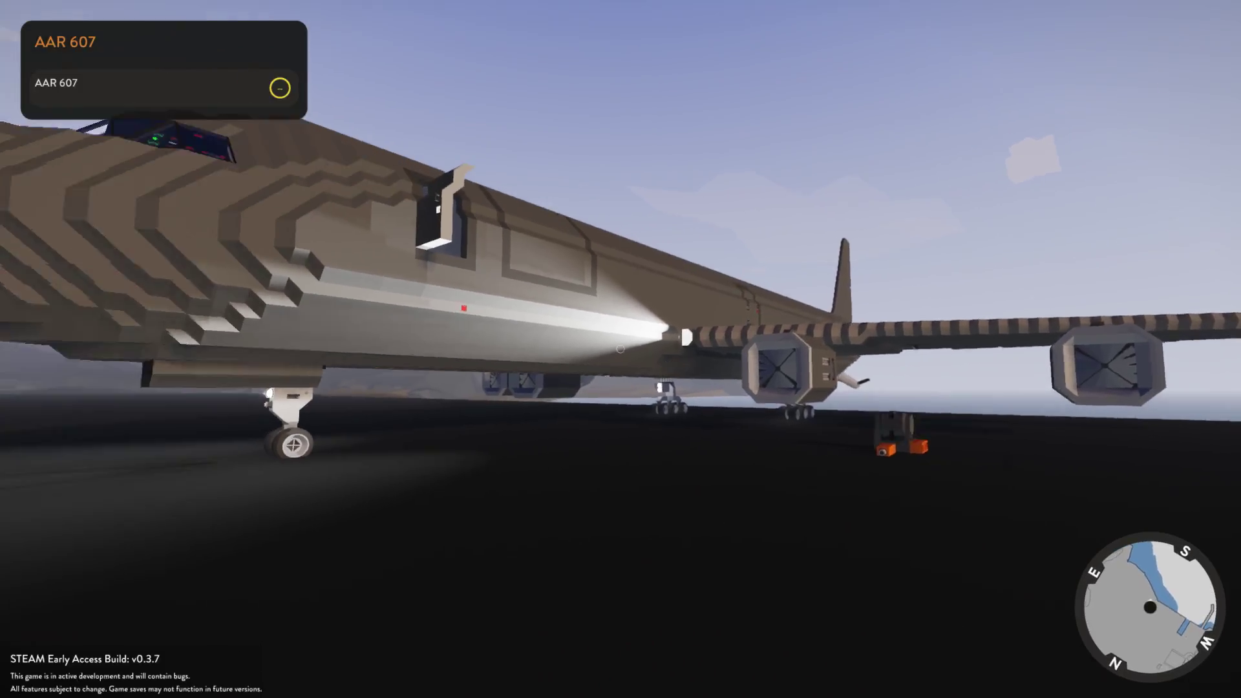
- Walk around the tanker on the tarmac, viewing its wing, tail and rear
{"action": "key", "text": "s"}
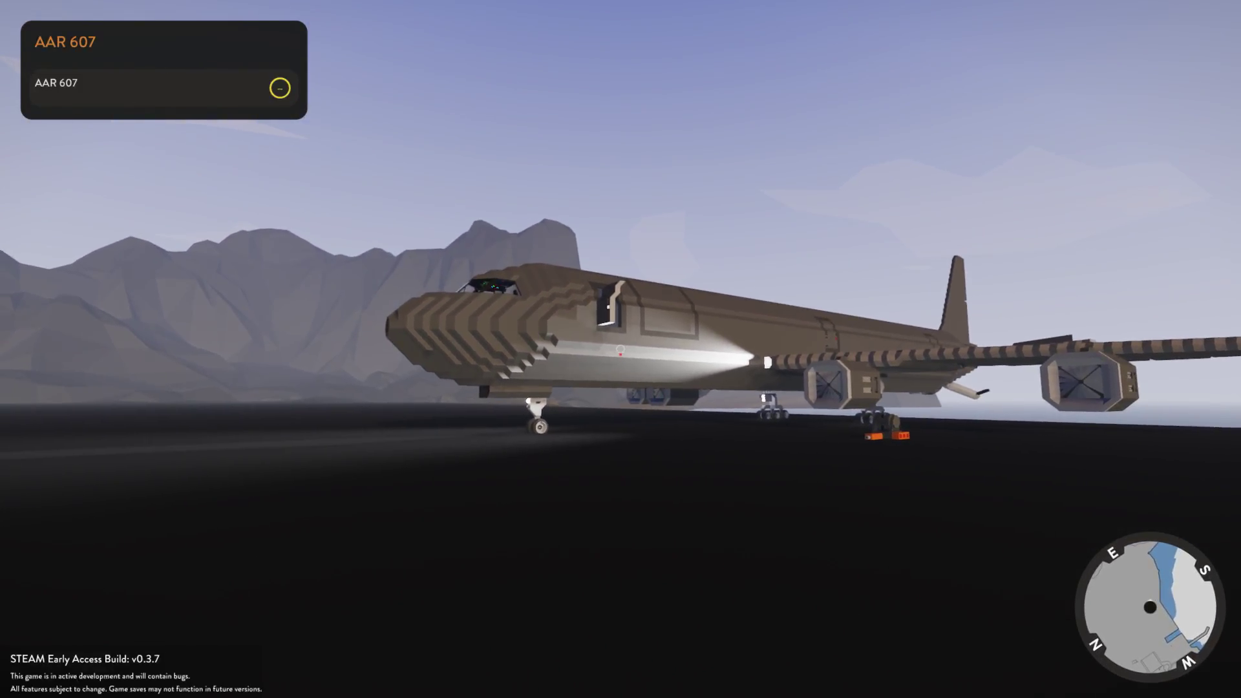
{"action": "key", "text": "w"}
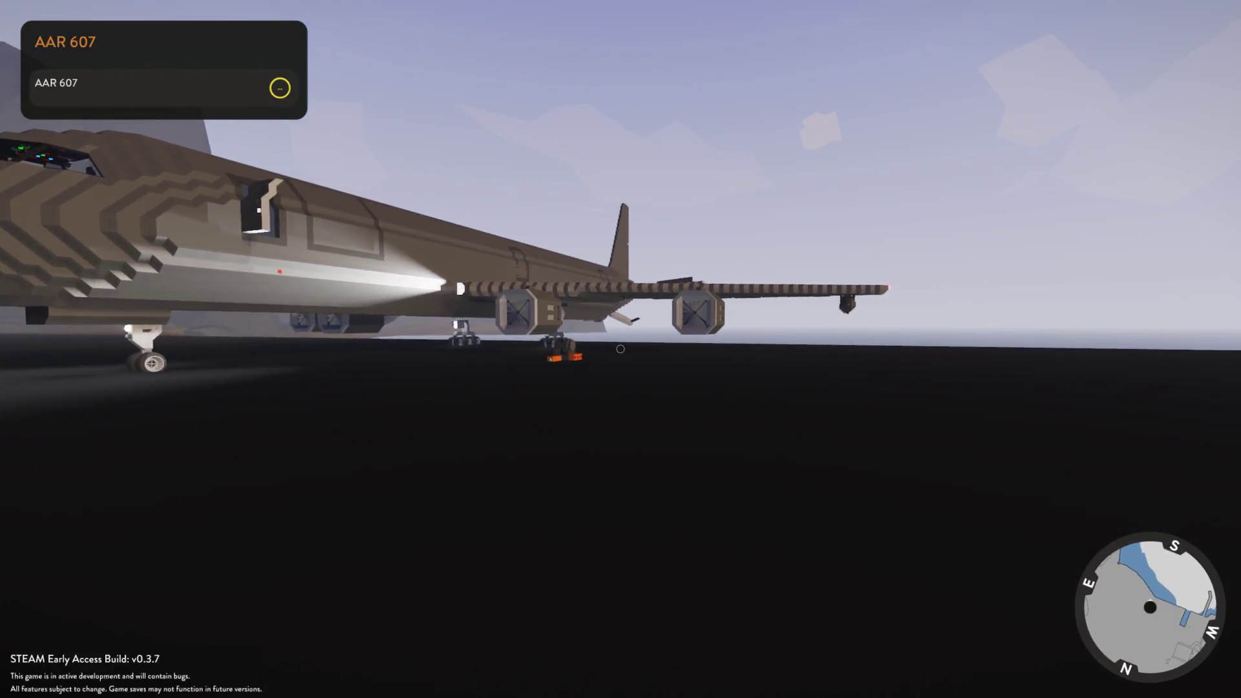
{"action": "key", "text": "s"}
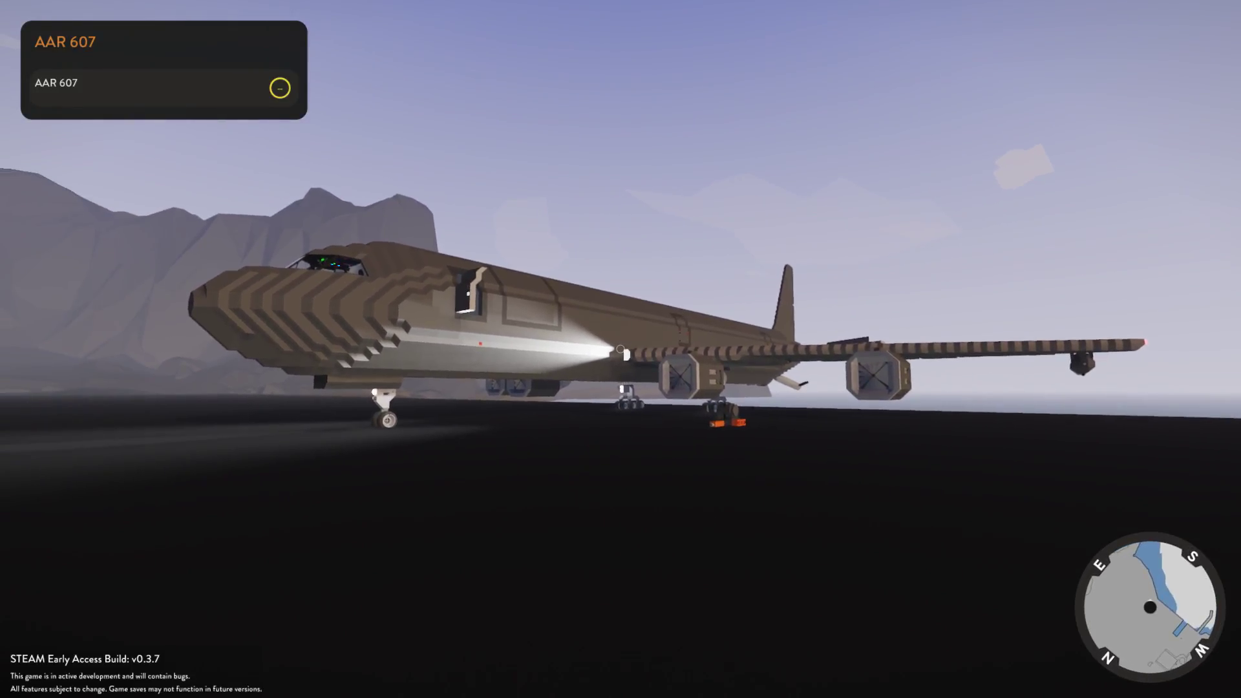
{"action": "key", "text": "w"}
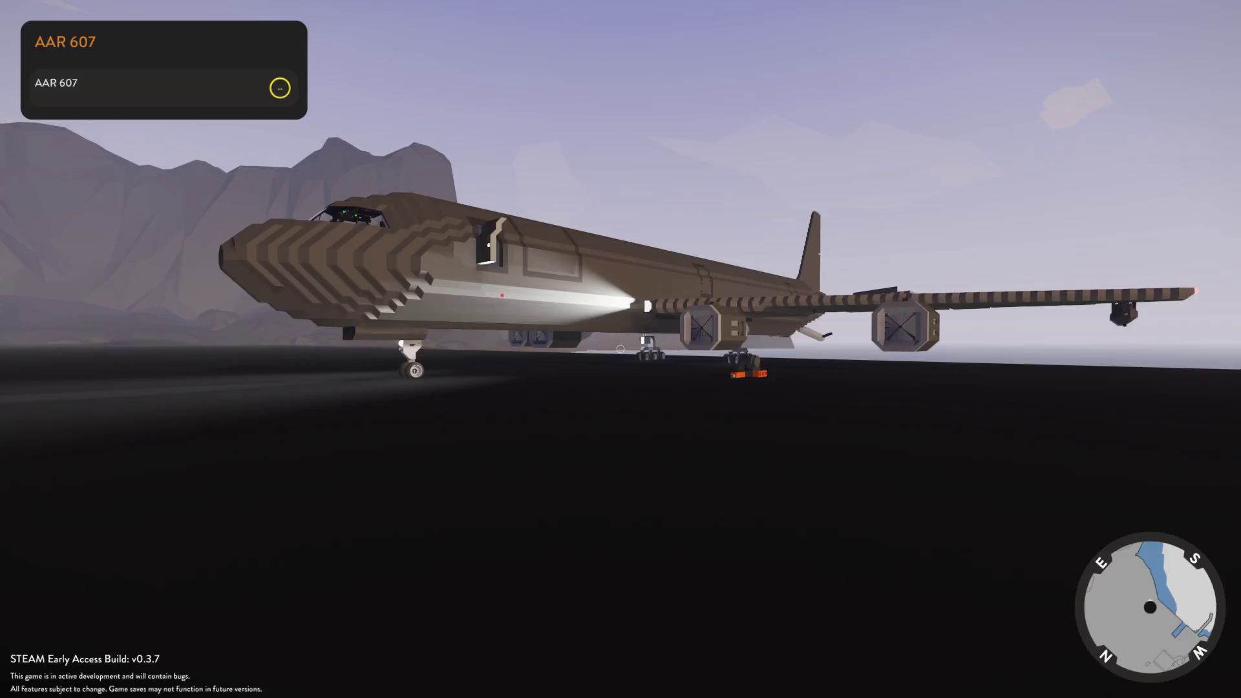
{"action": "key", "text": "w"}
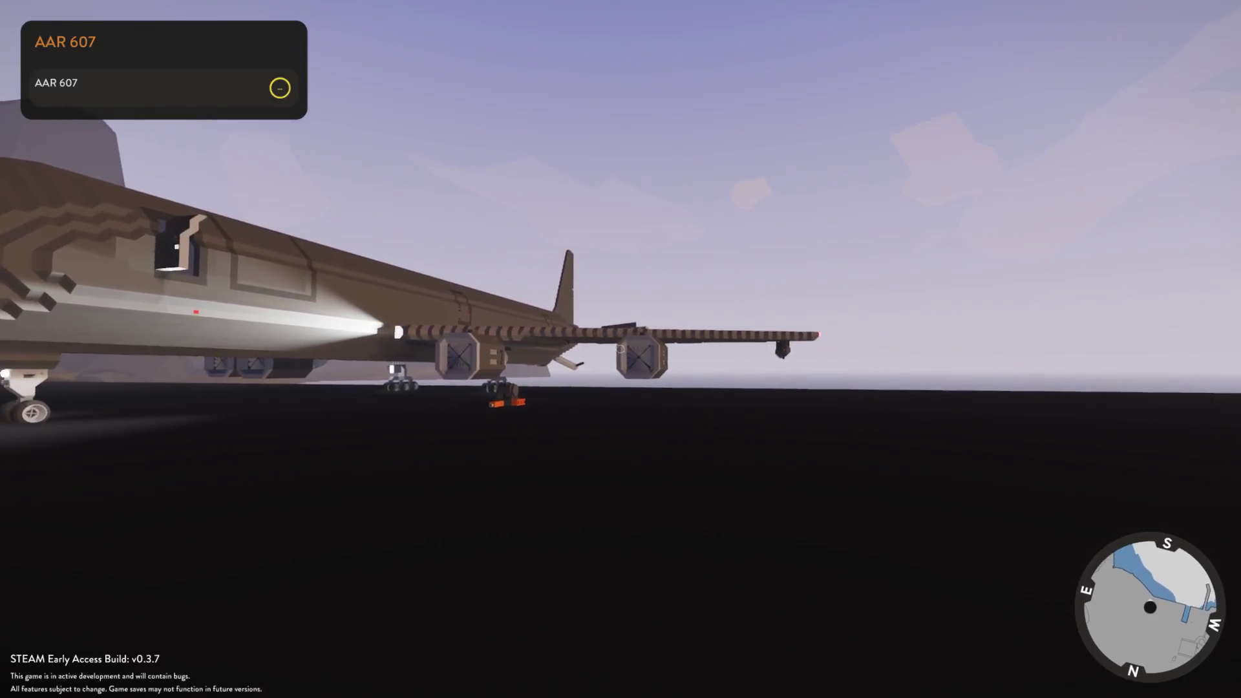
{"action": "key", "text": "w"}
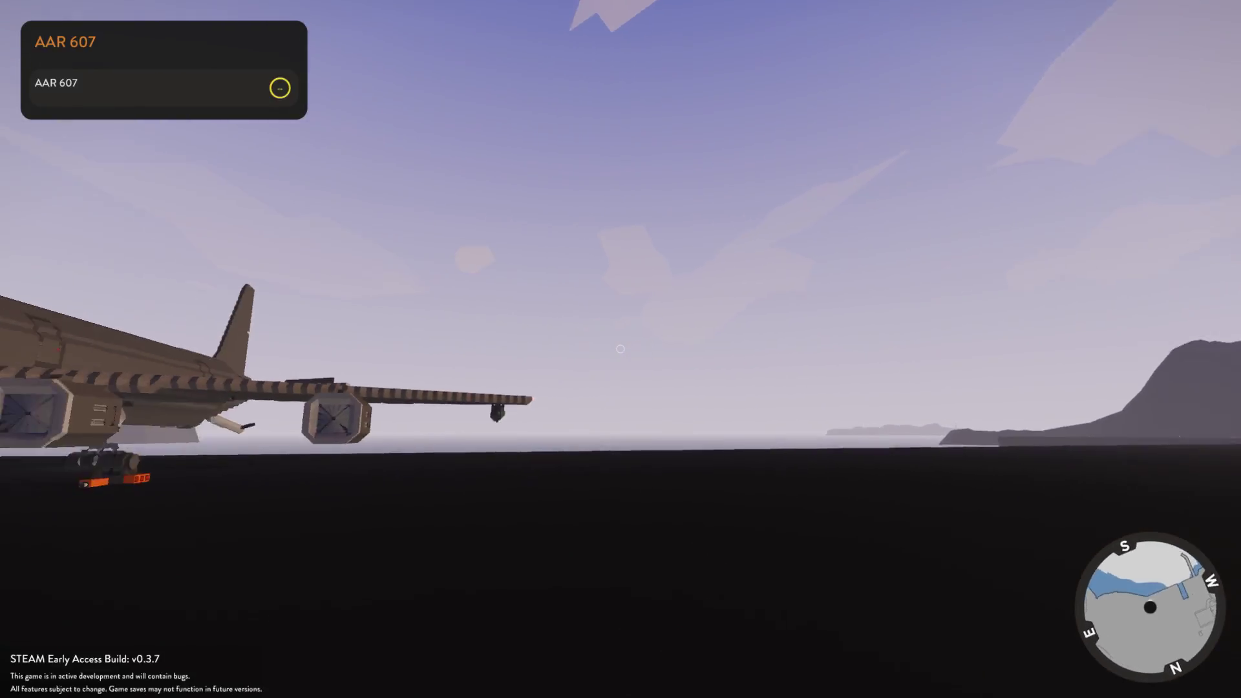
{"action": "key", "text": "w"}
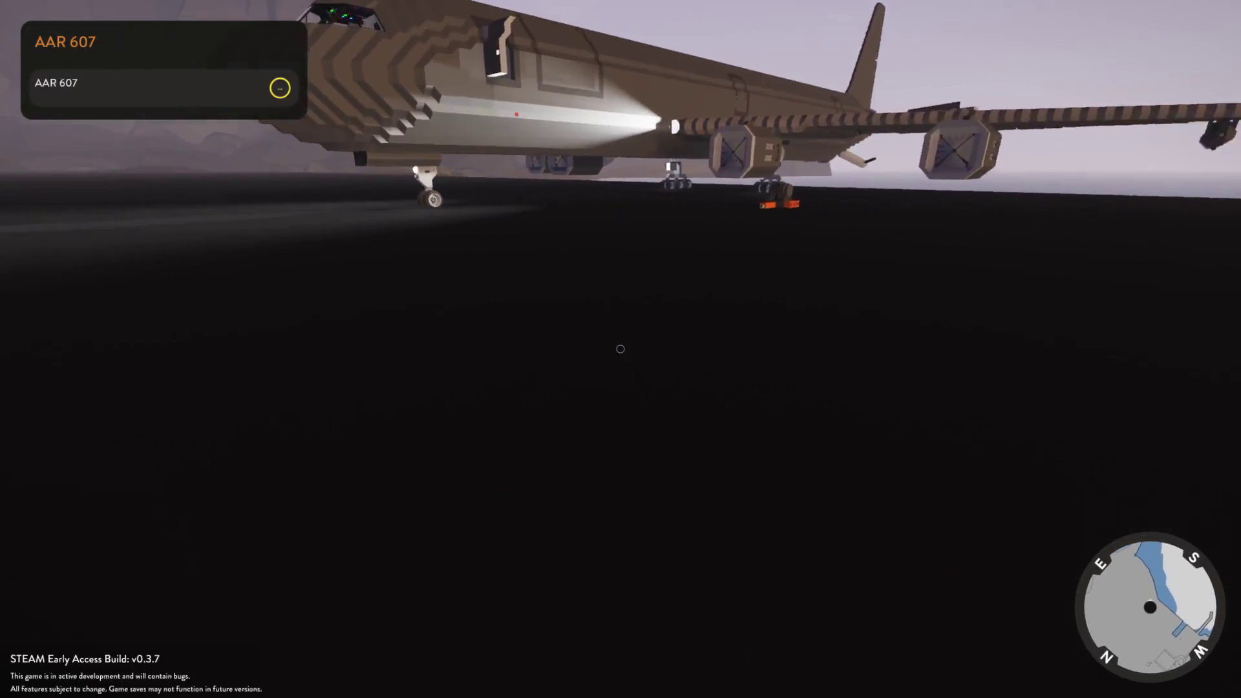